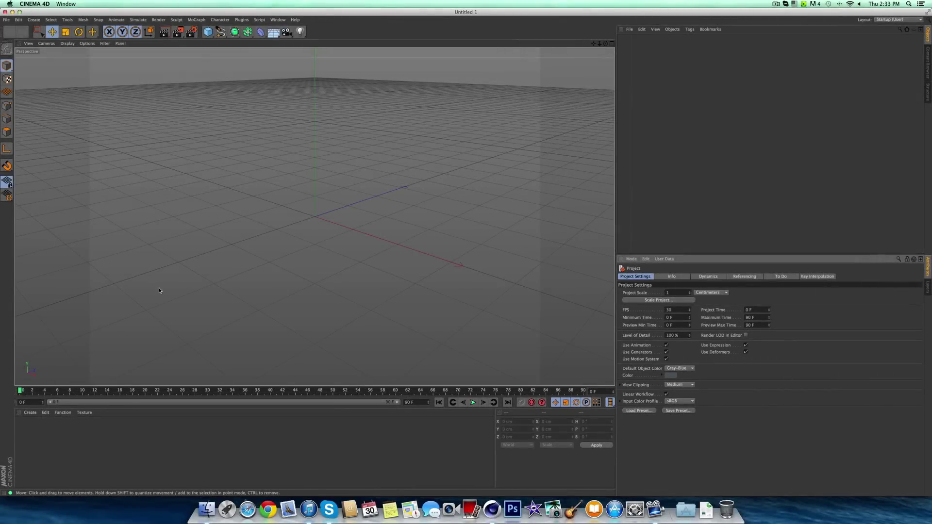
Step: Create material Mat with Tutorial Image.jpg as its colour texture, copying the image into the project
{"action": "double_click", "coordinate": [72, 428]}
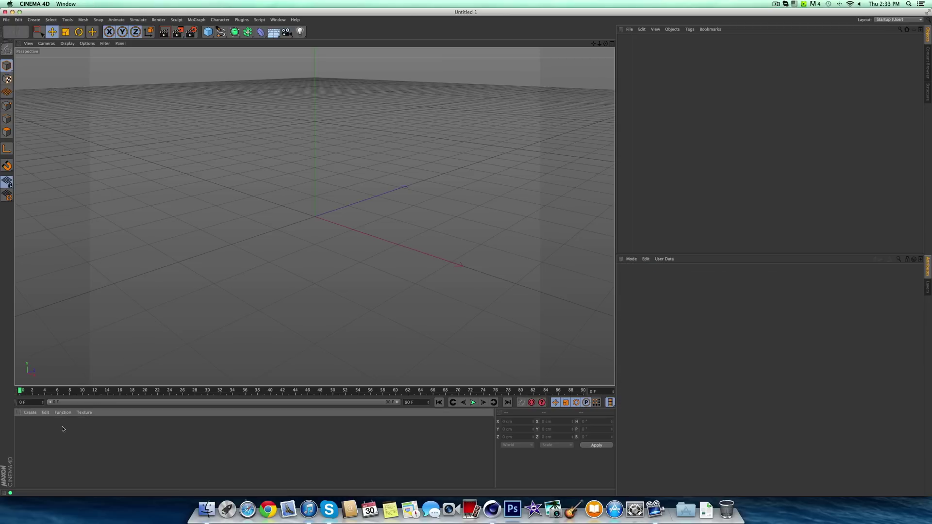
{"action": "double_click", "coordinate": [22, 426]}
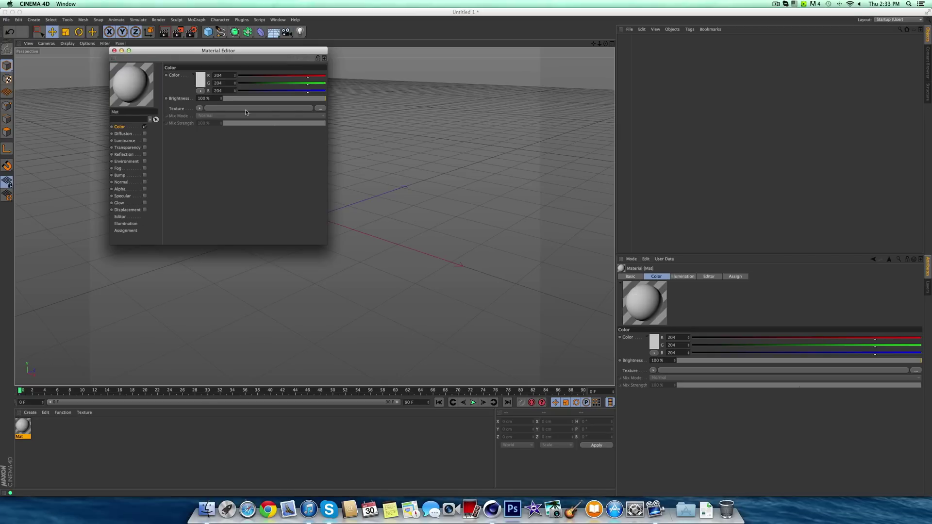
{"action": "left_click", "coordinate": [320, 111]}
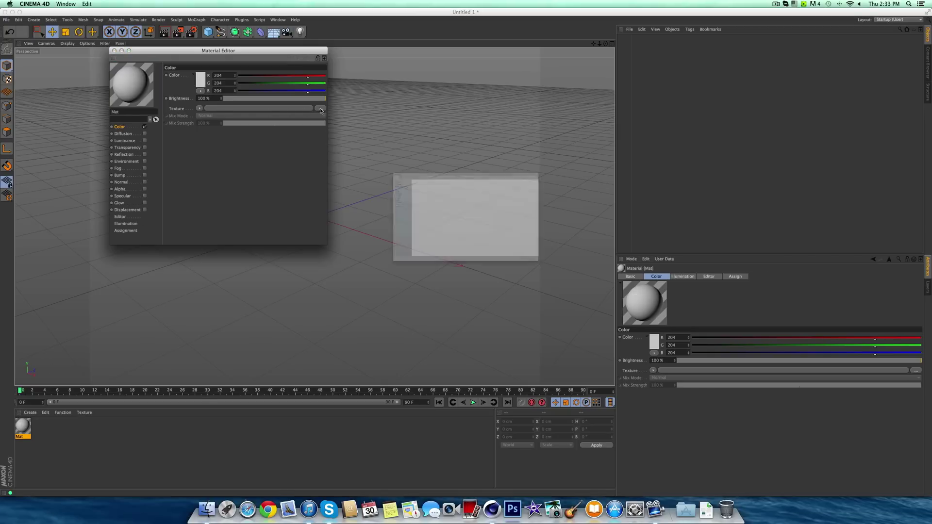
{"action": "left_click", "coordinate": [325, 83]}
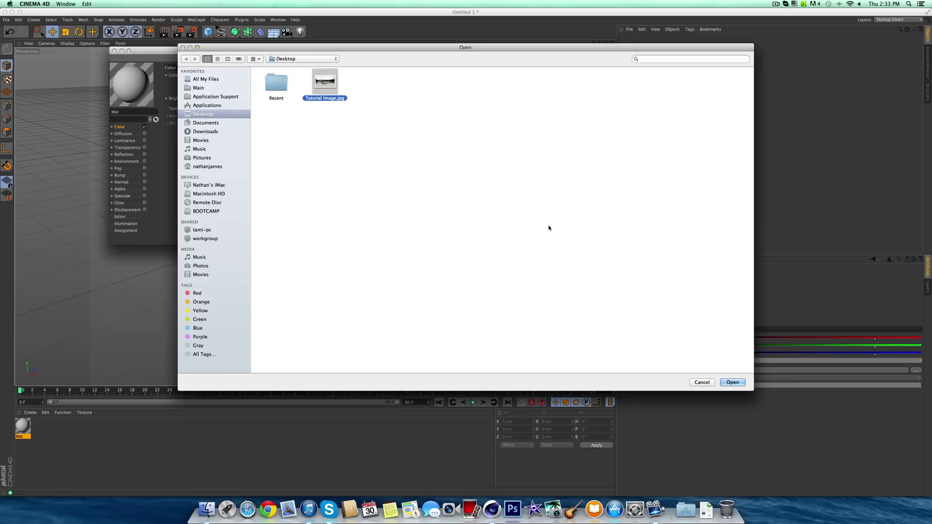
{"action": "left_click", "coordinate": [734, 383]}
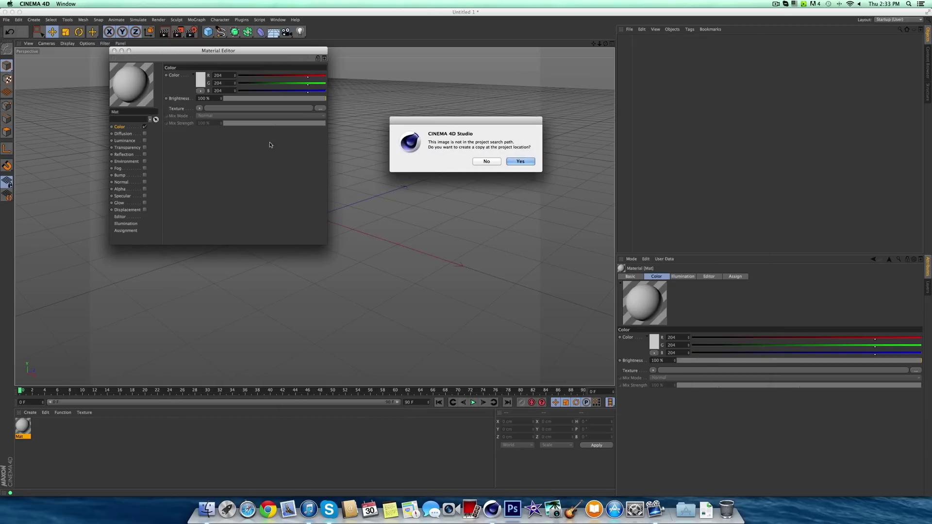
{"action": "left_click", "coordinate": [521, 162]}
{"action": "left_click", "coordinate": [114, 50]}
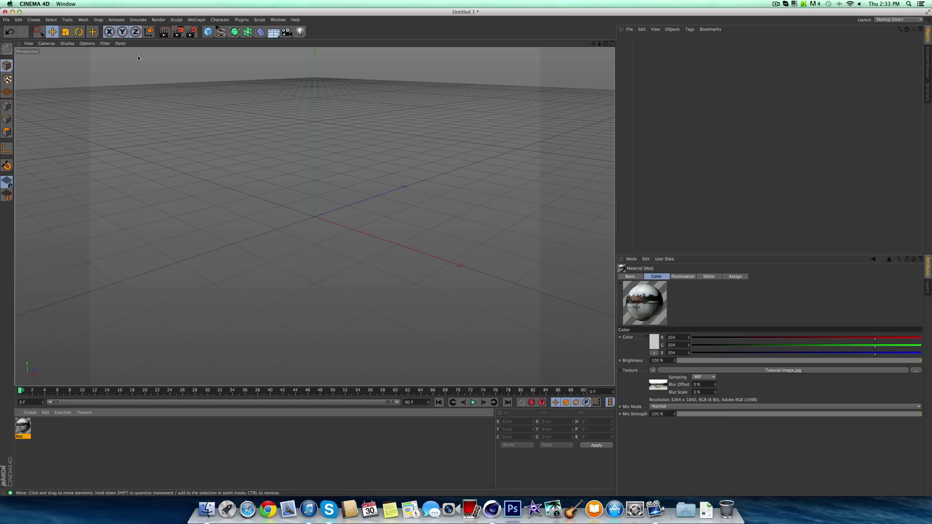
Step: Add a Background object carrying Mat and tilt the camera so the grid horizon meets the shoreline
{"action": "left_click", "coordinate": [273, 31]}
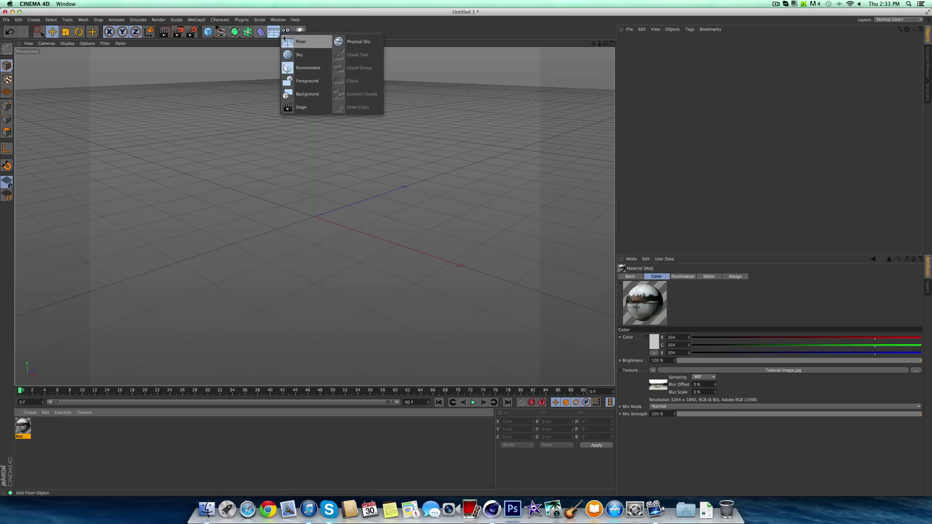
{"action": "left_click", "coordinate": [305, 94]}
{"action": "left_click_drag", "start_coordinate": [23, 427], "coordinate": [637, 39]}
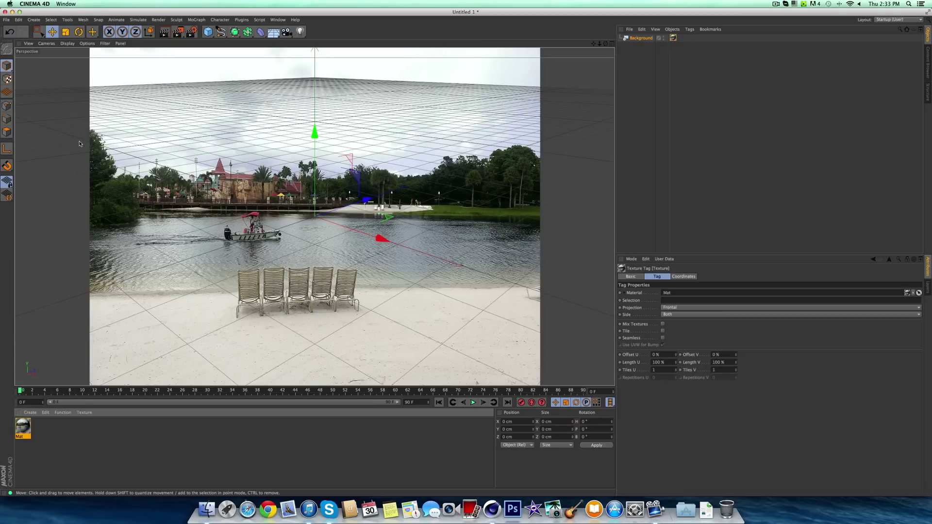
{"action": "left_click_drag", "start_coordinate": [605, 43], "coordinate": [605, 50]}
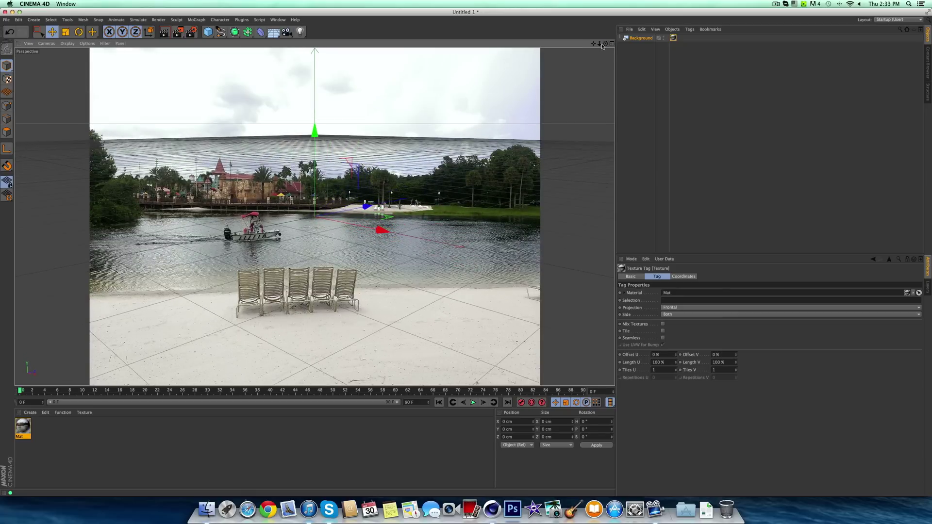
Step: In Render Settings, set the film aspect to HDTV (16:9)
{"action": "left_click", "coordinate": [192, 31]}
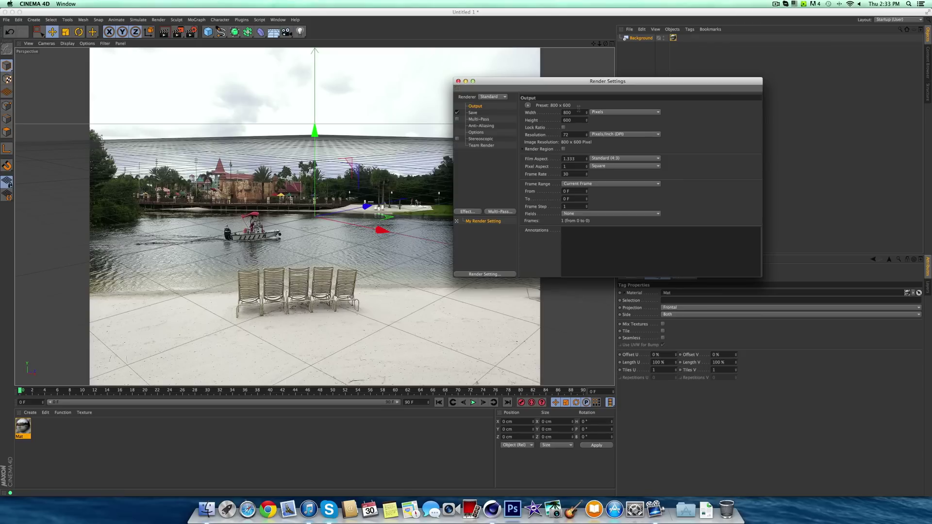
{"action": "left_click", "coordinate": [609, 135]}
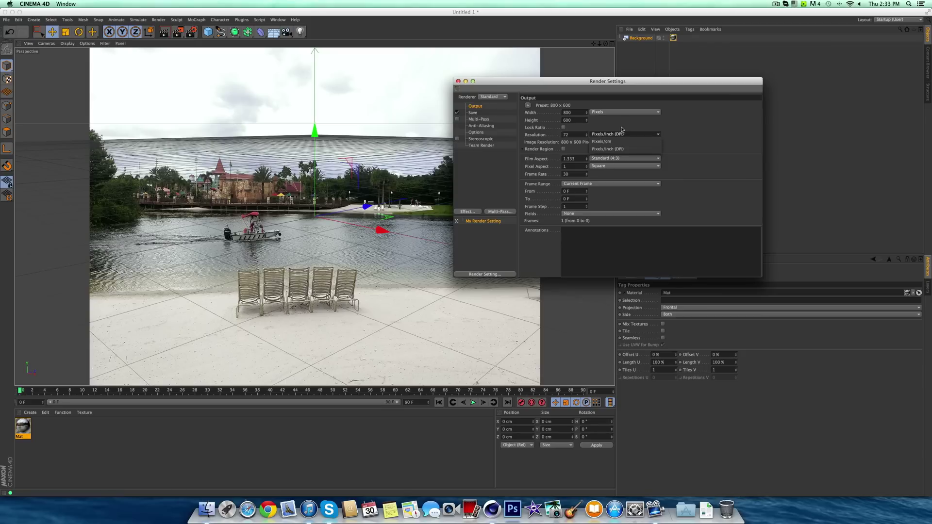
{"action": "left_click", "coordinate": [621, 129]}
{"action": "left_click", "coordinate": [602, 159]}
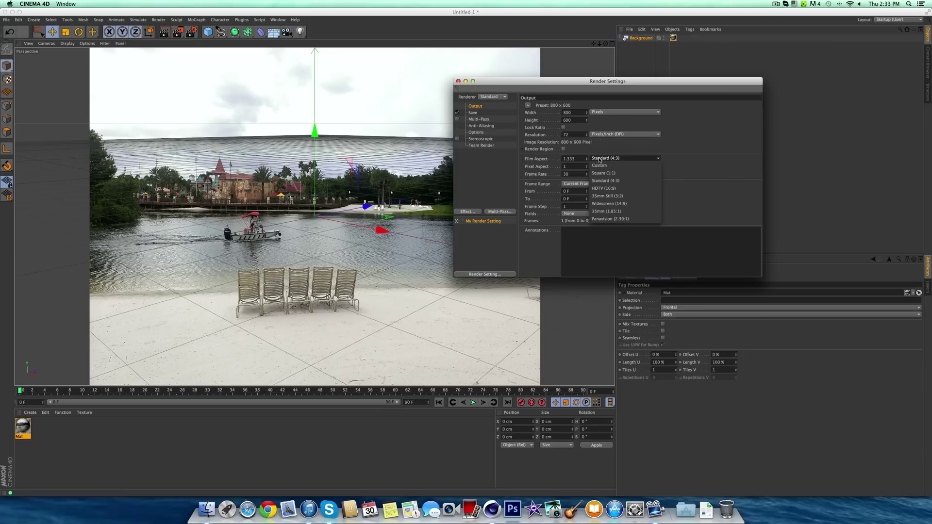
{"action": "left_click", "coordinate": [609, 188]}
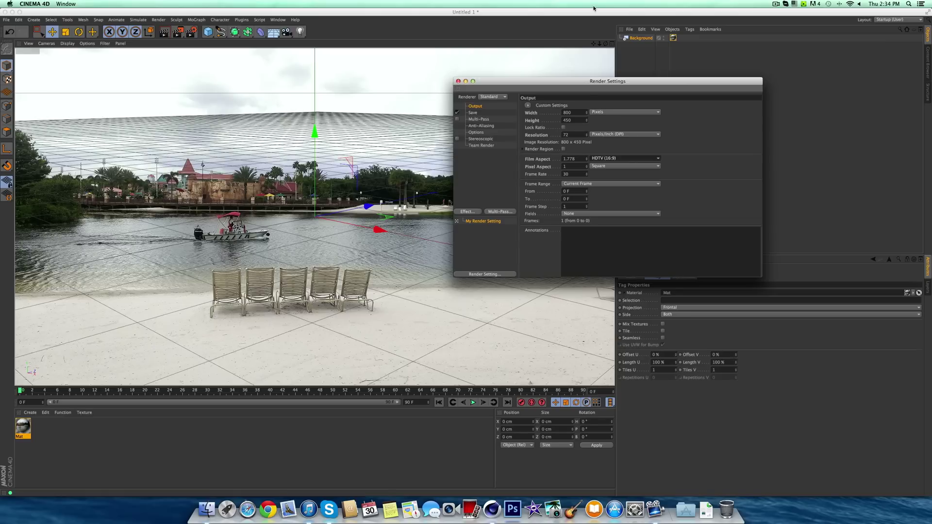
{"action": "left_click", "coordinate": [566, 120]}
{"action": "key", "text": "Return"}
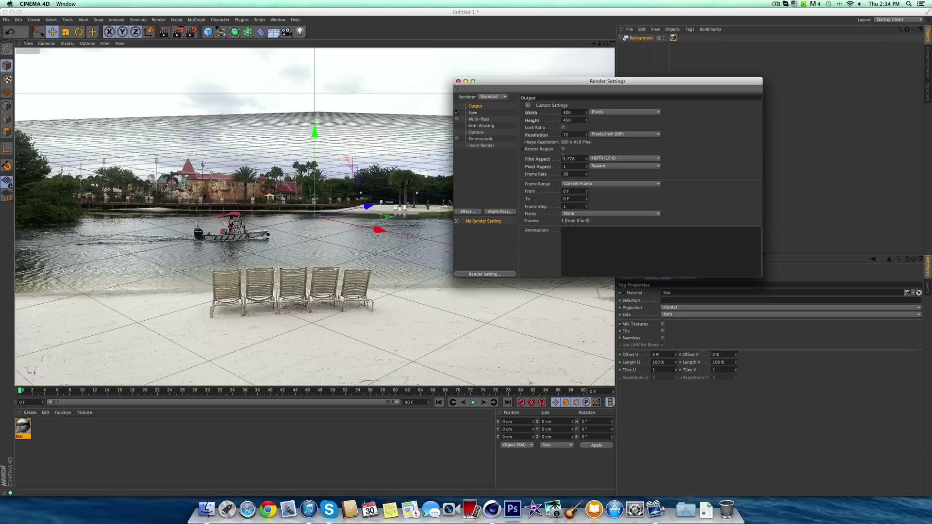
{"action": "left_click", "coordinate": [579, 158]}
{"action": "left_click", "coordinate": [598, 158]}
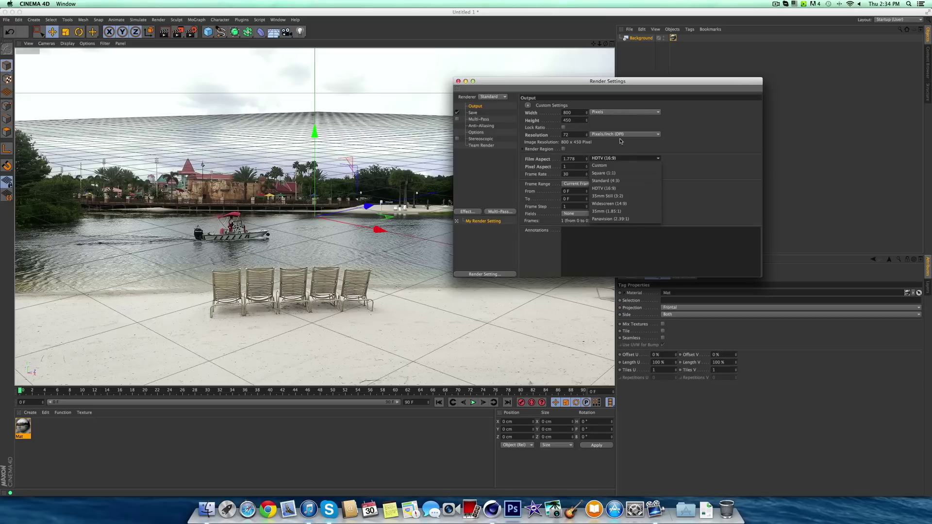
Step: Set the output width to 2560 and height to 1440 pixels, then close Render Settings
{"action": "double_click", "coordinate": [572, 112]}
{"action": "type", "text": "2560"}
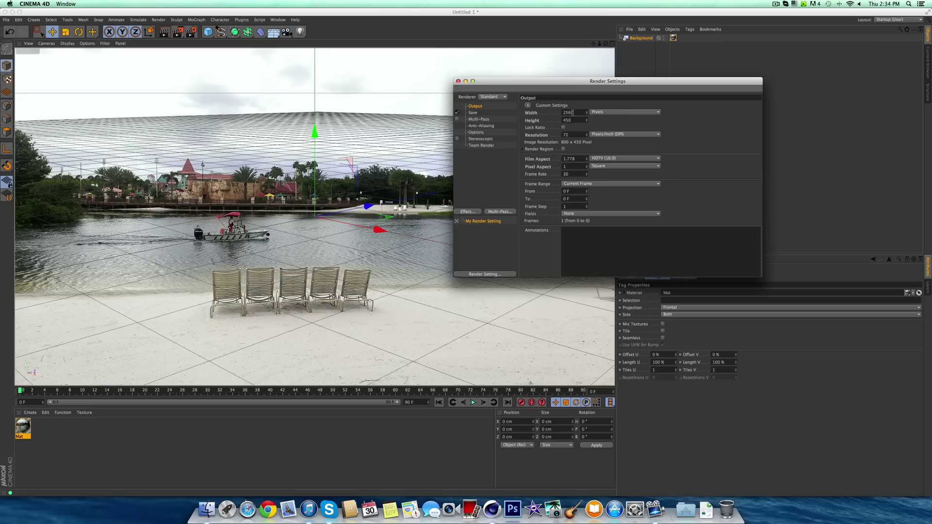
{"action": "key", "text": "Tab"}
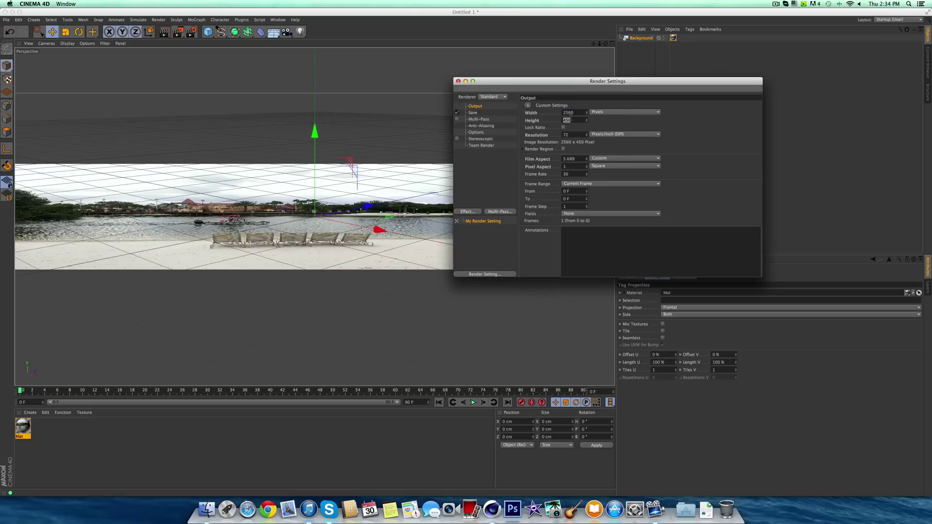
{"action": "type", "text": "1440"}
{"action": "key", "text": "Return"}
{"action": "left_click", "coordinate": [458, 82]}
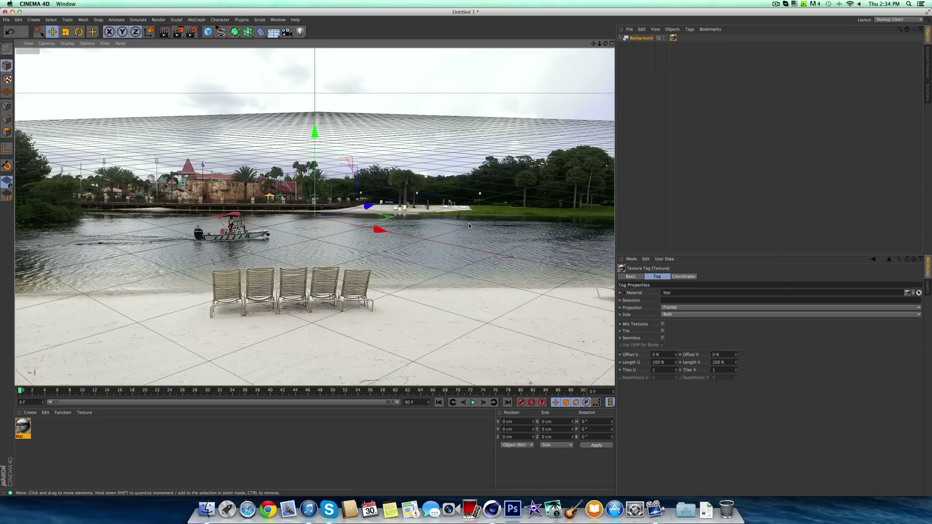
Step: Add a sphere with a 50 cm radius and a floor plane to the scene
{"action": "left_click_drag", "start_coordinate": [208, 32], "coordinate": [348, 53]}
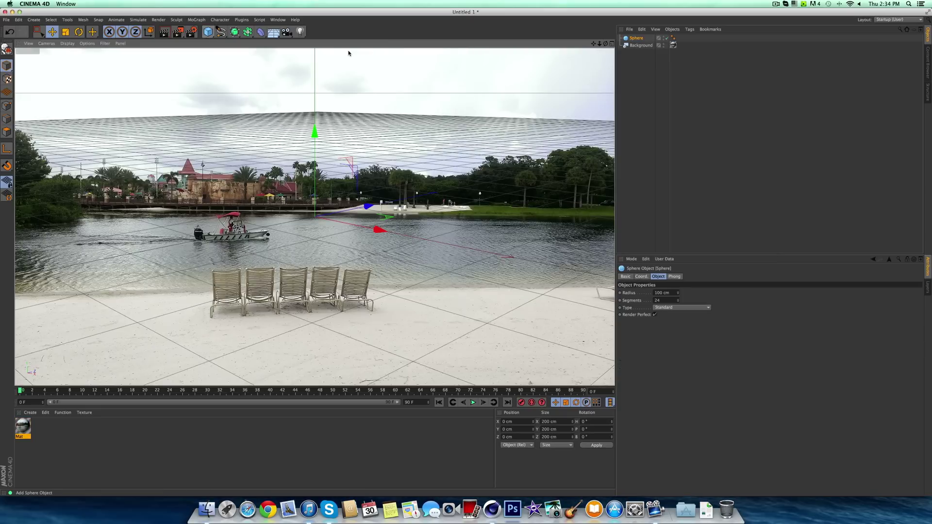
{"action": "double_click", "coordinate": [665, 292]}
{"action": "type", "text": "50"}
{"action": "key", "text": "Return"}
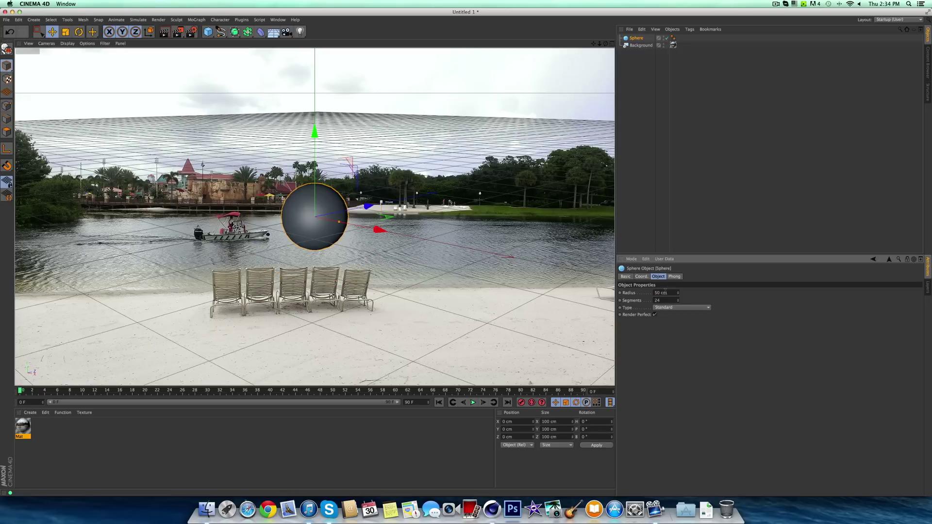
{"action": "left_click", "coordinate": [660, 233]}
{"action": "left_click", "coordinate": [286, 31]}
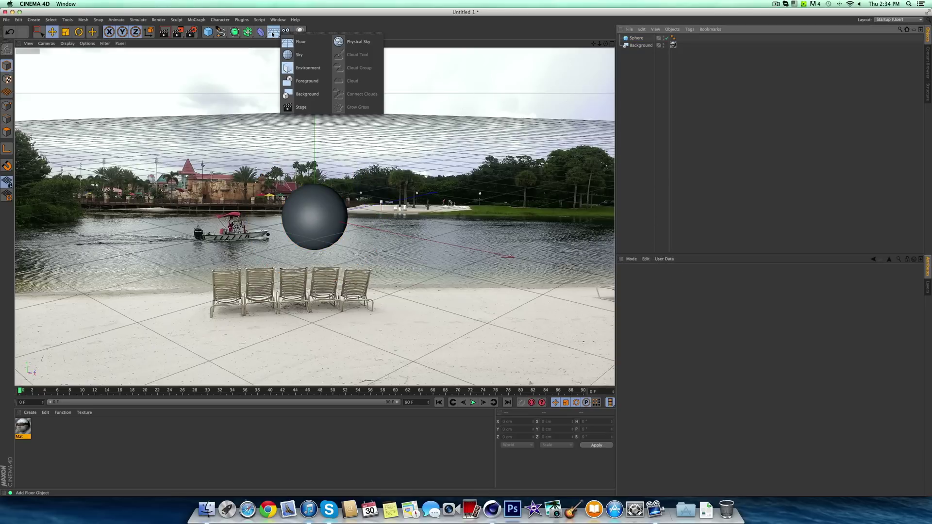
{"action": "left_click", "coordinate": [208, 31]}
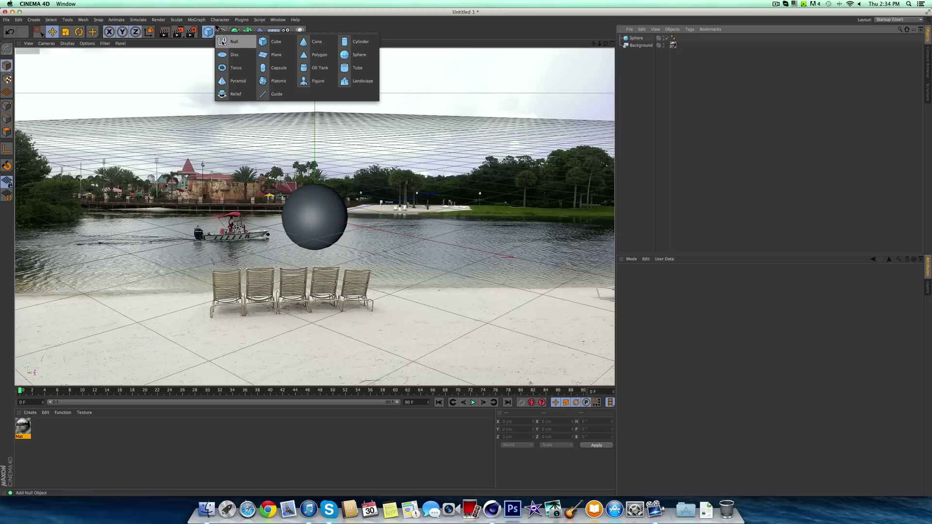
{"action": "left_click", "coordinate": [275, 56]}
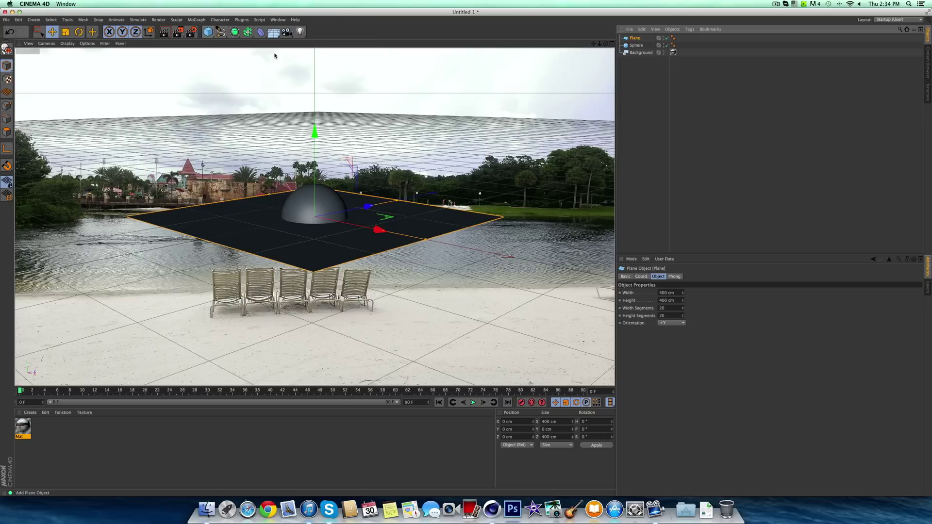
Step: Raise the sphere to Y 100 cm, then lower it to about 86 cm
{"action": "left_click", "coordinate": [636, 45]}
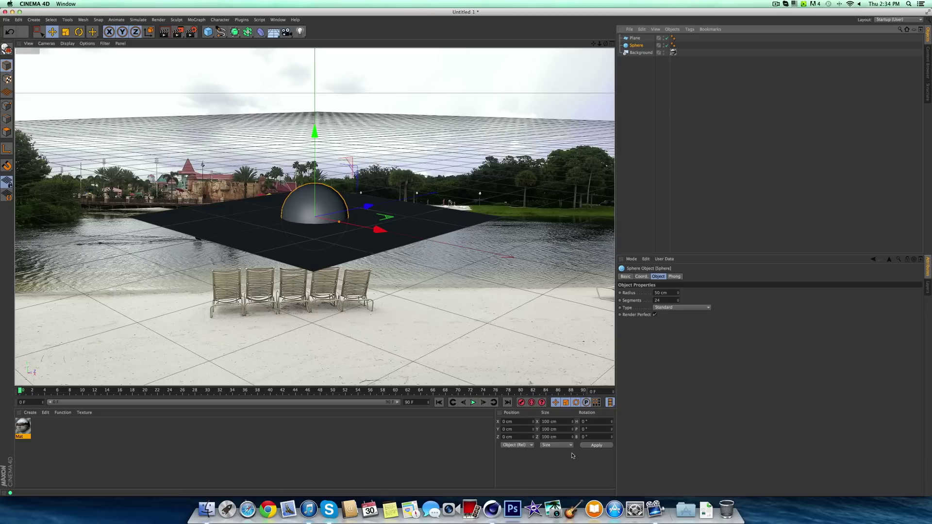
{"action": "left_click", "coordinate": [510, 429]}
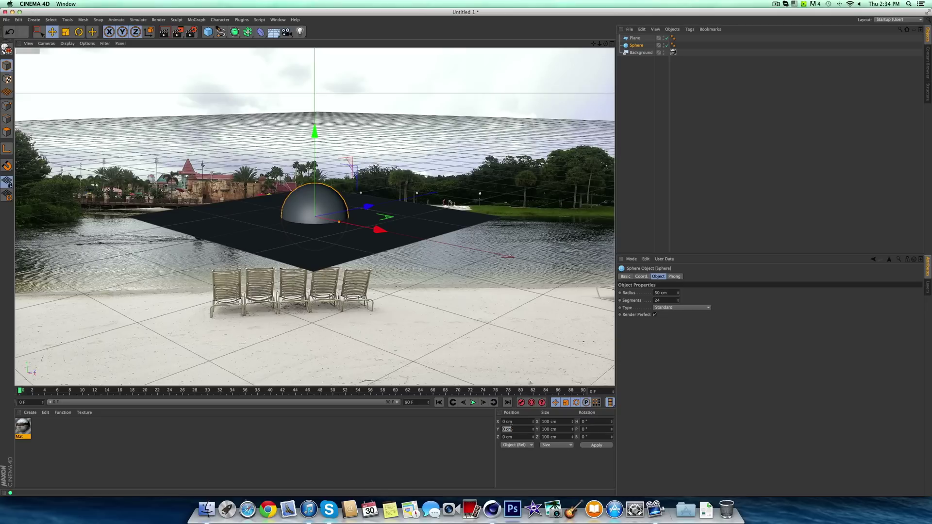
{"action": "type", "text": "50"}
{"action": "key", "text": "Return"}
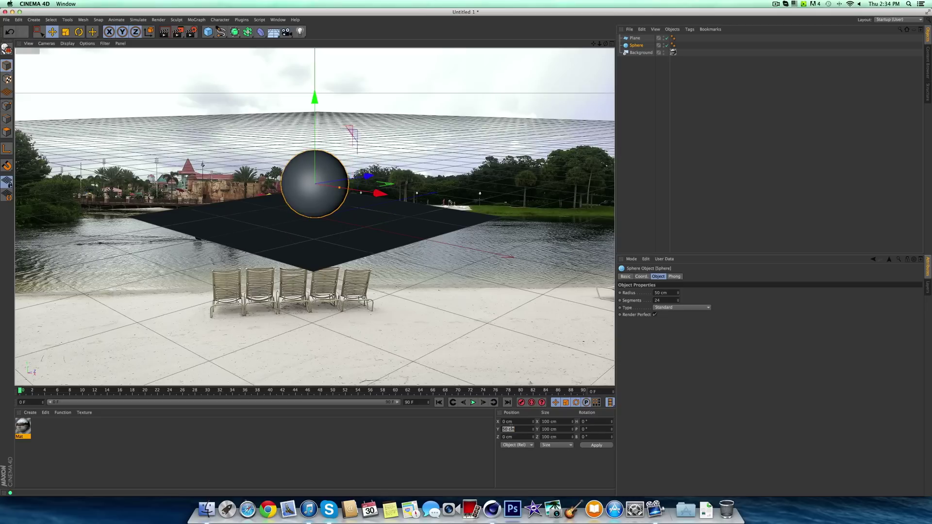
{"action": "type", "text": "100"}
{"action": "key", "text": "Return"}
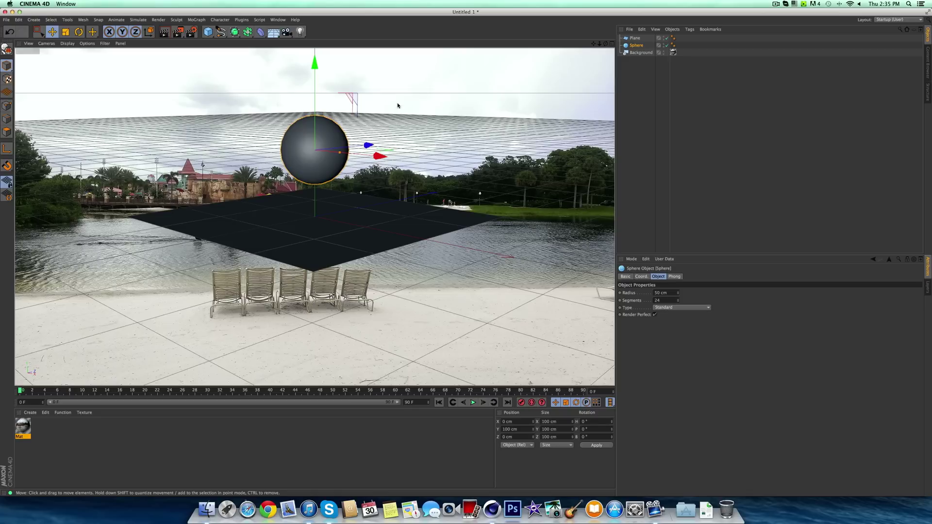
{"action": "left_click_drag", "start_coordinate": [314, 72], "coordinate": [315, 83]}
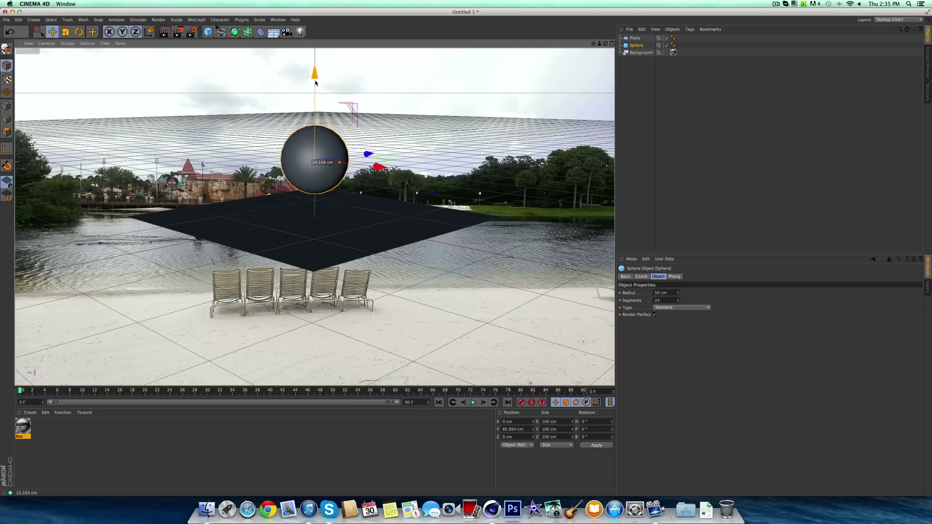
Step: Render a preview, clear it, and orbit the view down so the plane sits on the sand
{"action": "left_click", "coordinate": [530, 166]}
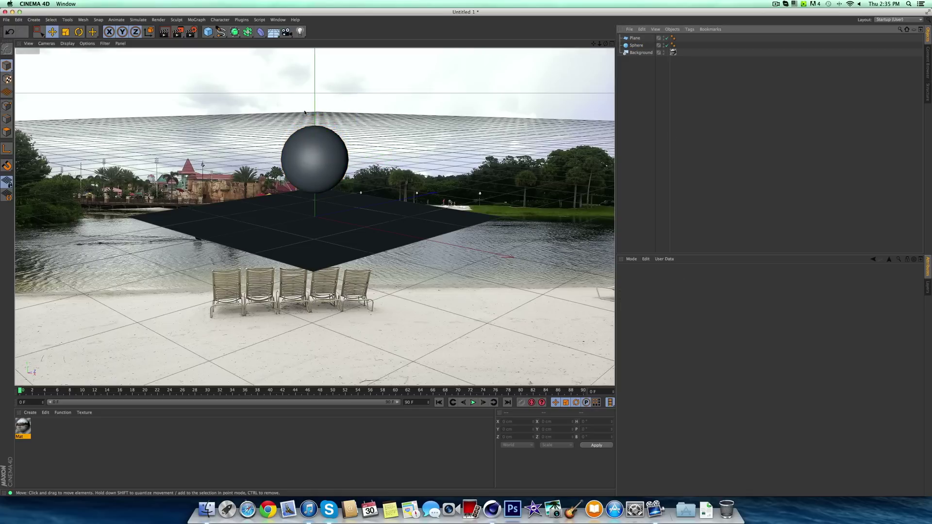
{"action": "left_click", "coordinate": [164, 31]}
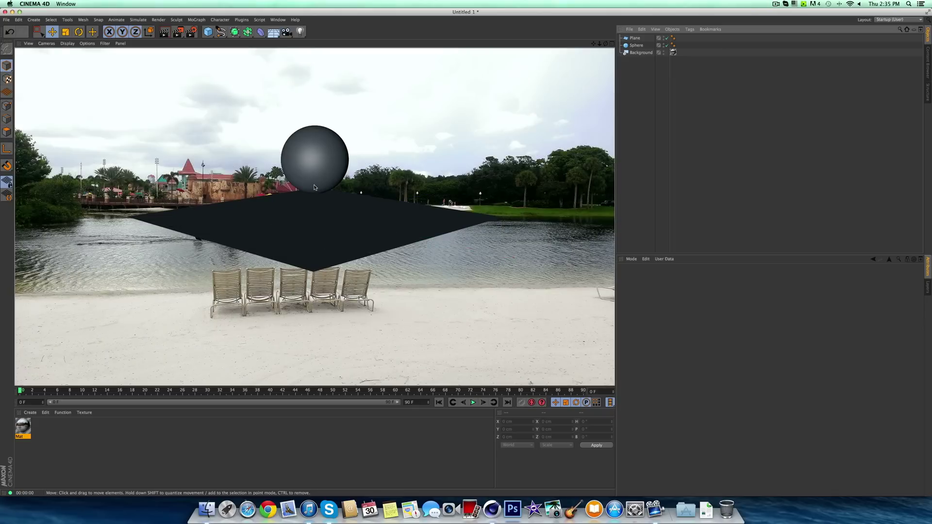
{"action": "left_click", "coordinate": [611, 51]}
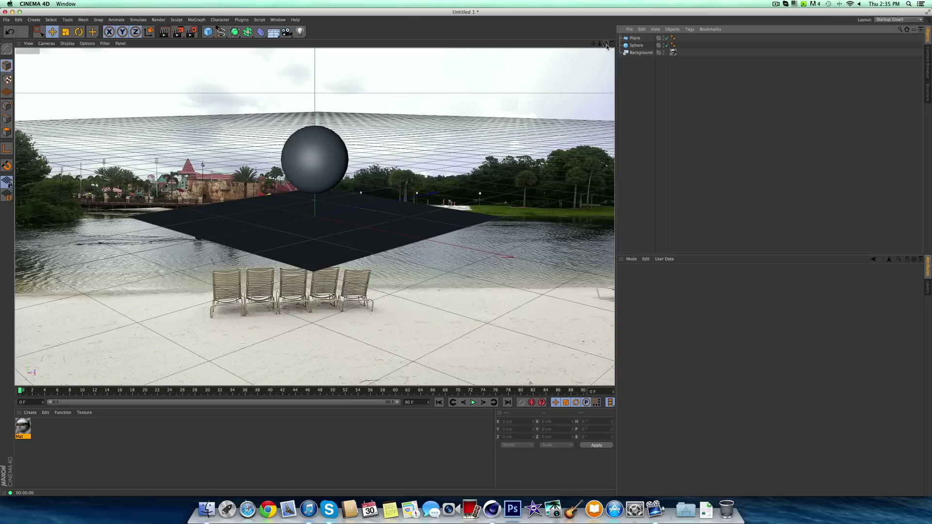
{"action": "left_click_drag", "start_coordinate": [606, 47], "coordinate": [613, 81]}
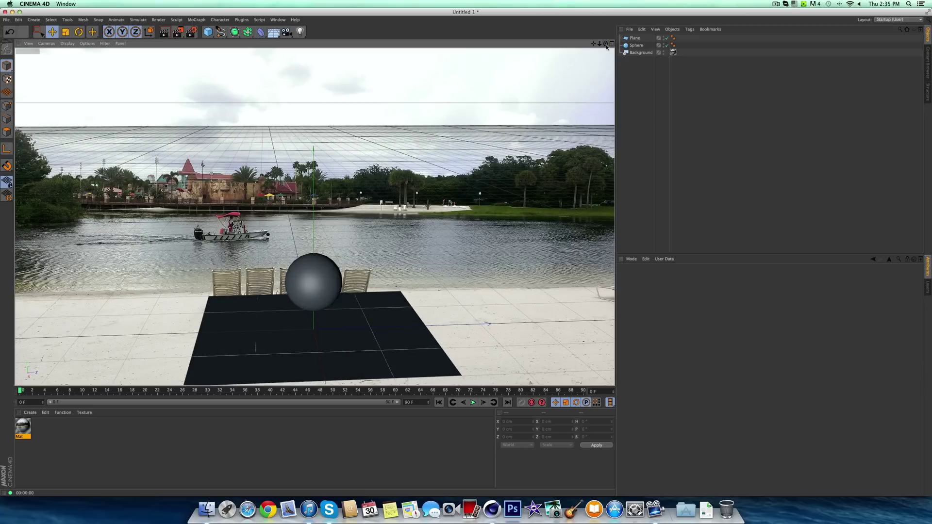
{"action": "left_click_drag", "start_coordinate": [606, 44], "coordinate": [592, 46]}
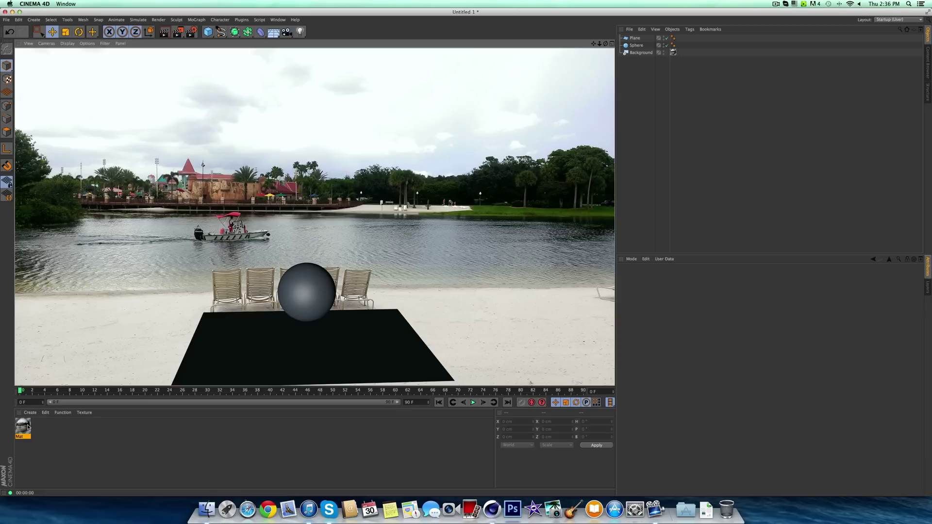
Step: Apply Mat to the plane and add a Compositing tag with Compositing Background enabled
{"action": "left_click_drag", "start_coordinate": [27, 427], "coordinate": [637, 39]}
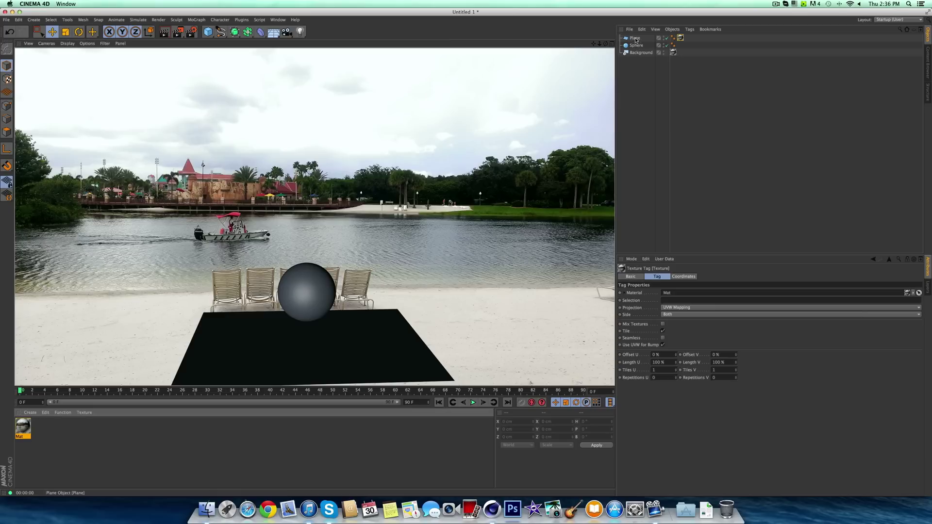
{"action": "right_click", "coordinate": [636, 40]}
{"action": "mouse_move", "coordinate": [648, 43]}
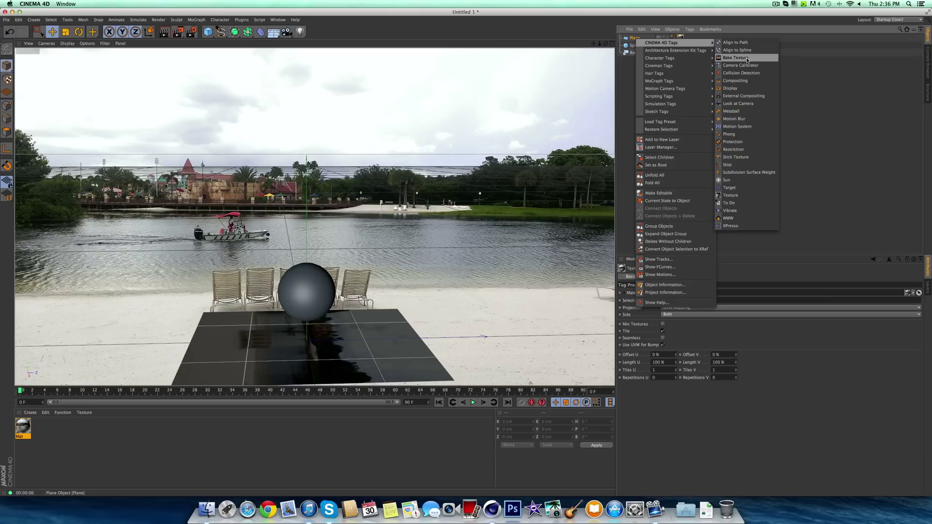
{"action": "left_click", "coordinate": [741, 82]}
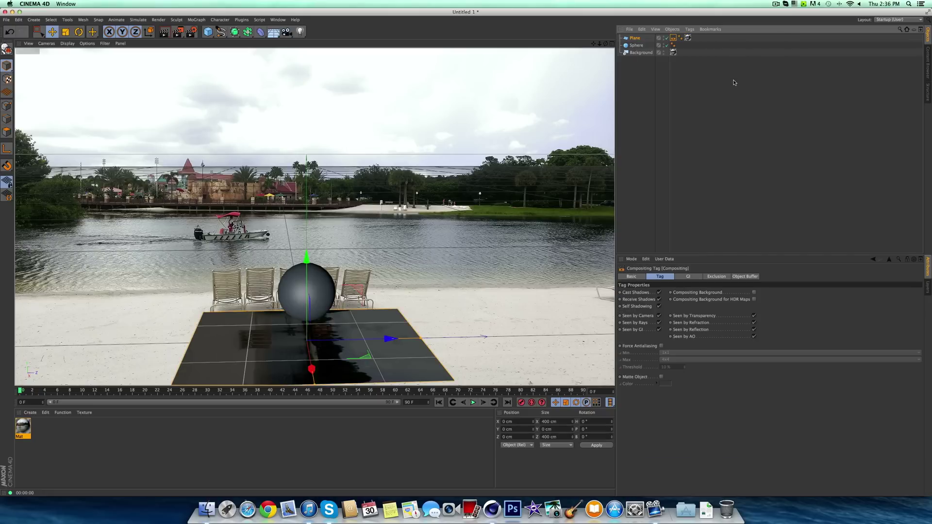
{"action": "left_click", "coordinate": [754, 292]}
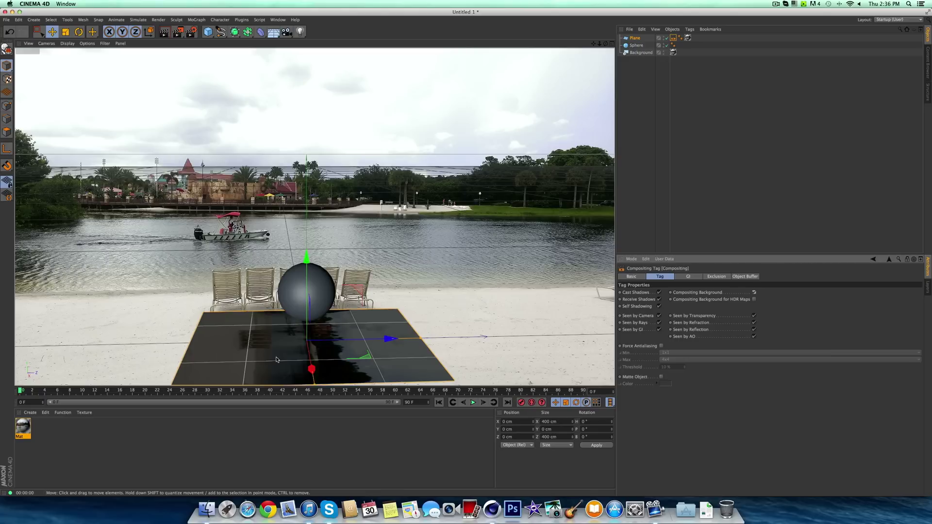
Step: Set the plane's Mat texture tag projection to Frontal
{"action": "left_click", "coordinate": [688, 38]}
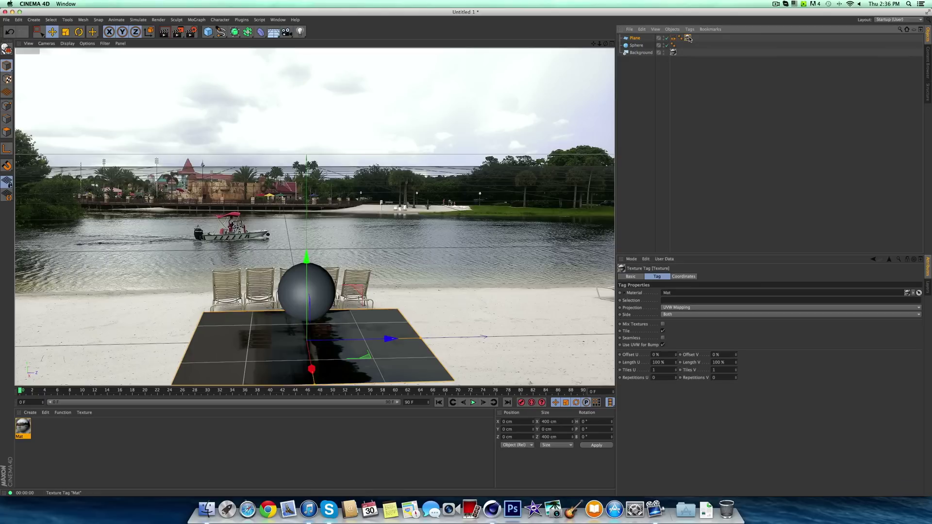
{"action": "left_click", "coordinate": [672, 307]}
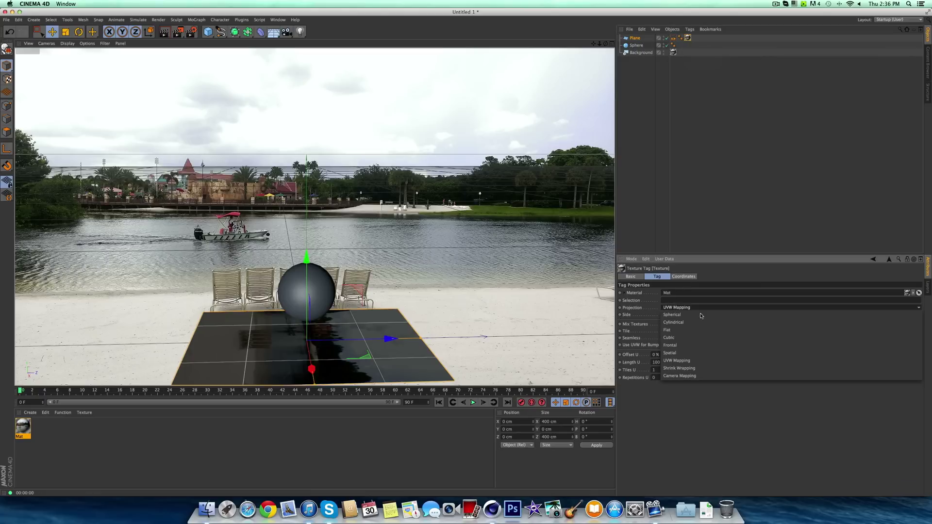
{"action": "left_click", "coordinate": [701, 346]}
{"action": "left_click", "coordinate": [699, 220]}
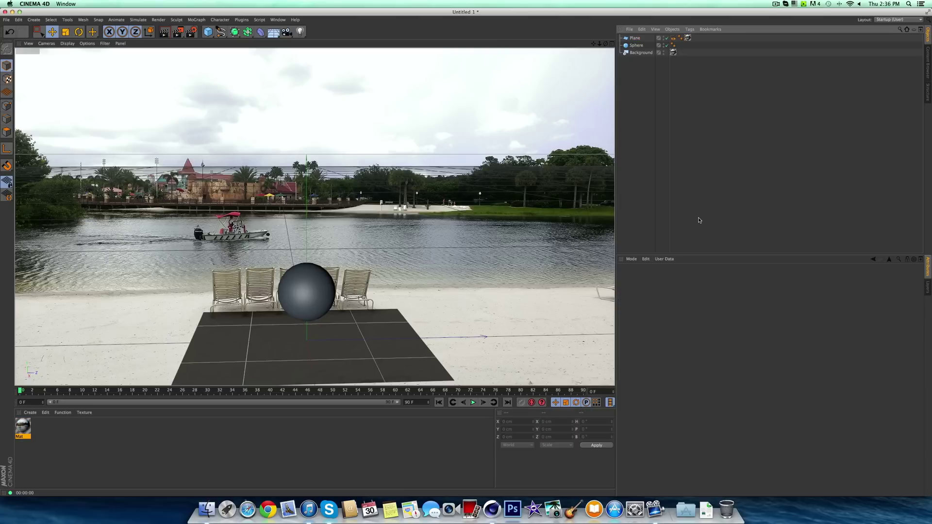
Step: Render to check the blend, then scale the floor plane up to about 922 cm square
{"action": "key", "text": "super+r"}
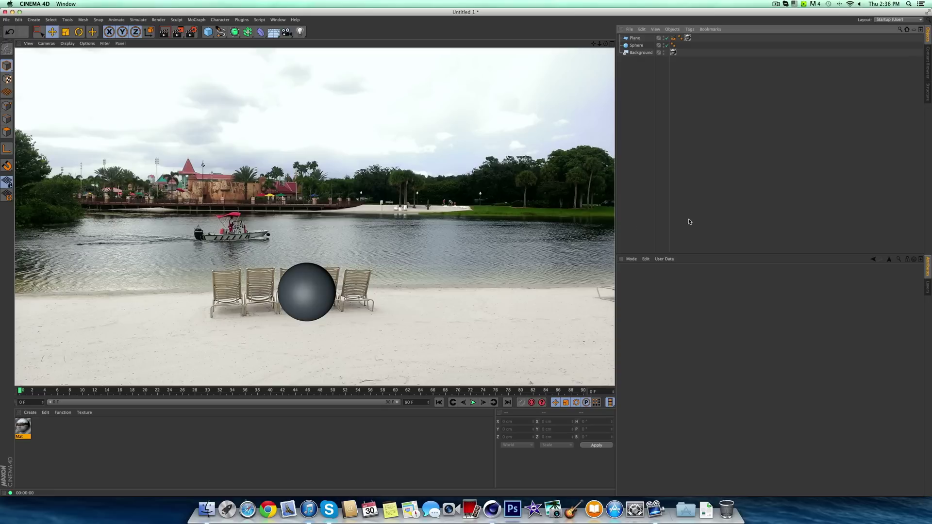
{"action": "left_click", "coordinate": [634, 39]}
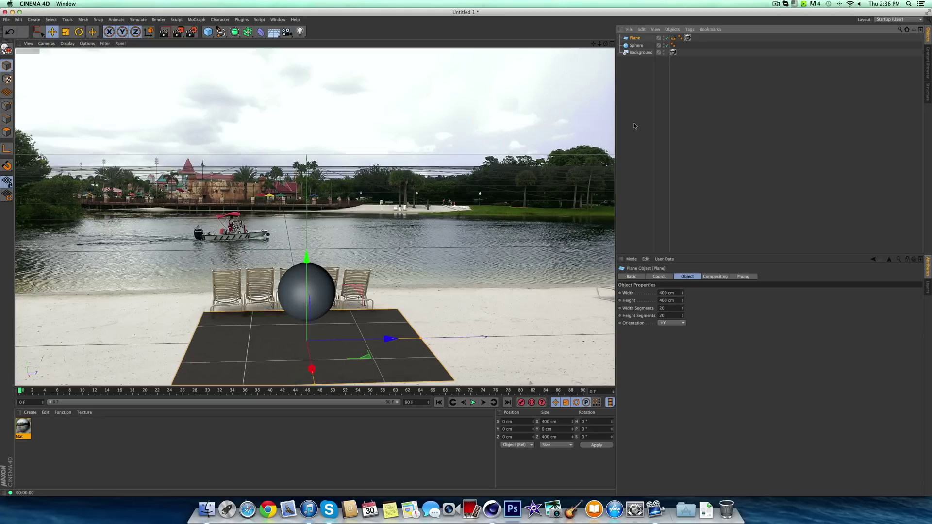
{"action": "key", "text": "t"}
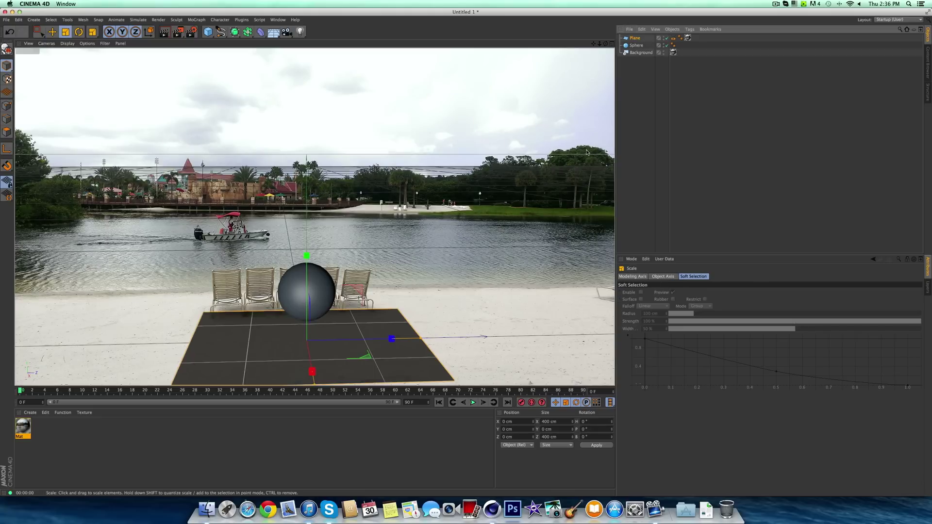
{"action": "left_click_drag", "start_coordinate": [388, 339], "coordinate": [500, 335]}
{"action": "left_click", "coordinate": [52, 32]}
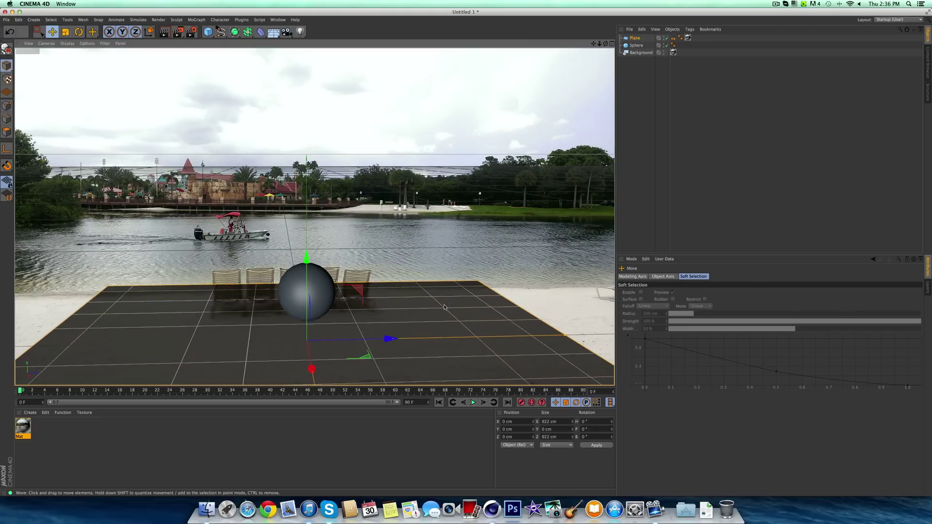
{"action": "left_click", "coordinate": [205, 444]}
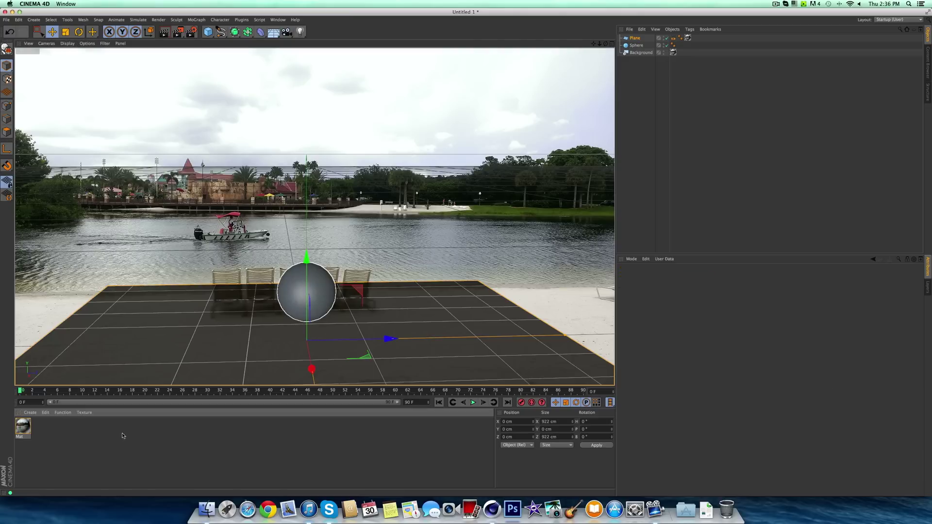
Step: Create material Mat.1 and enable its reflection at 30% brightness
{"action": "double_click", "coordinate": [62, 447]}
{"action": "double_click", "coordinate": [27, 431]}
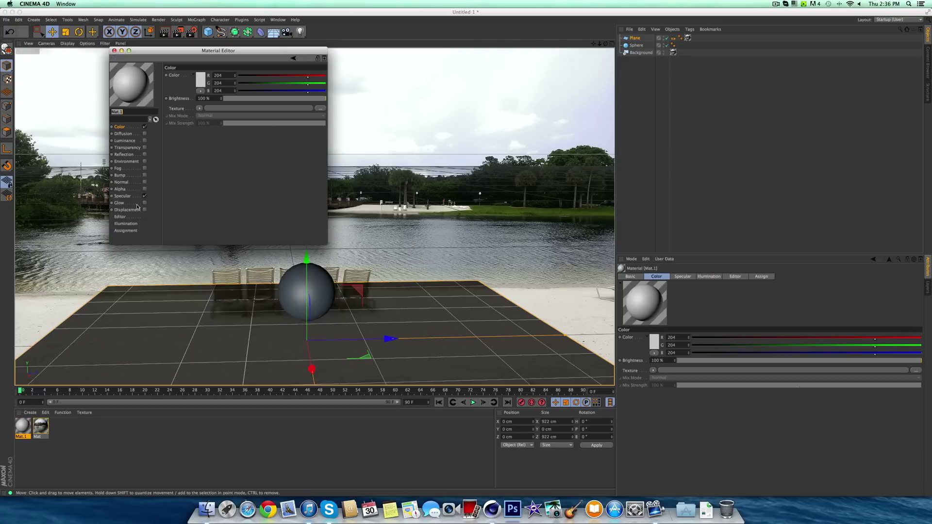
{"action": "left_click", "coordinate": [144, 155]}
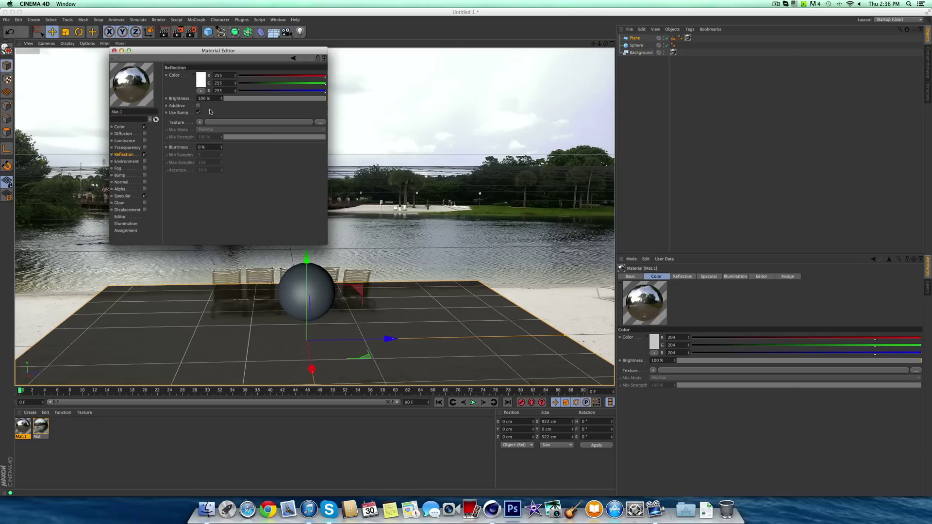
{"action": "type", "text": "30"}
{"action": "key", "text": "Return"}
Step: Drive Mat.1's reflection with a Fresnel shader and lower the mix strength to 50
{"action": "left_click", "coordinate": [199, 121]}
{"action": "left_click", "coordinate": [206, 197]}
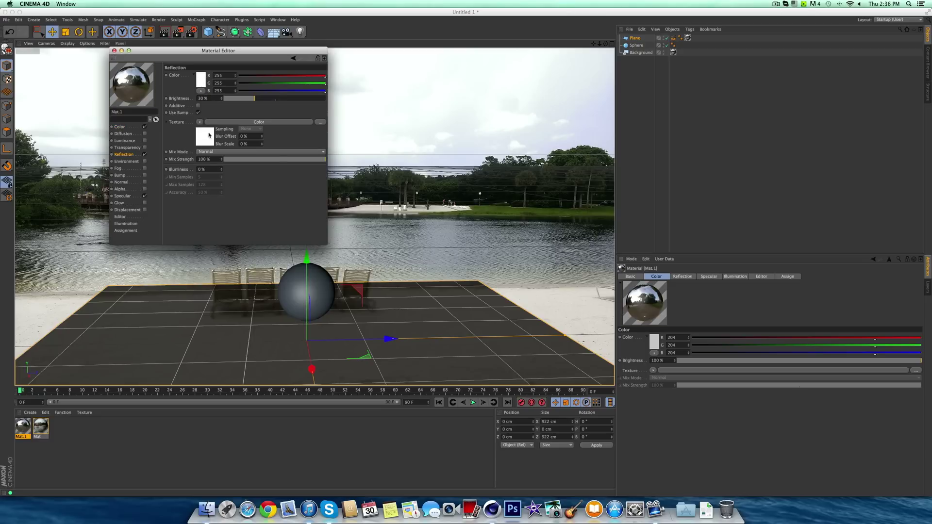
{"action": "left_click", "coordinate": [199, 122]}
{"action": "left_click", "coordinate": [204, 128]}
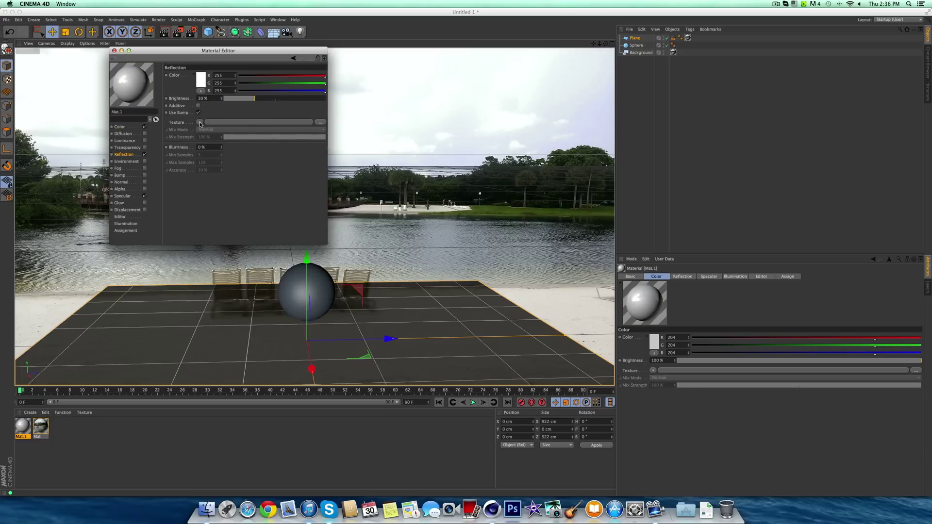
{"action": "left_click", "coordinate": [199, 121]}
{"action": "left_click", "coordinate": [224, 207]}
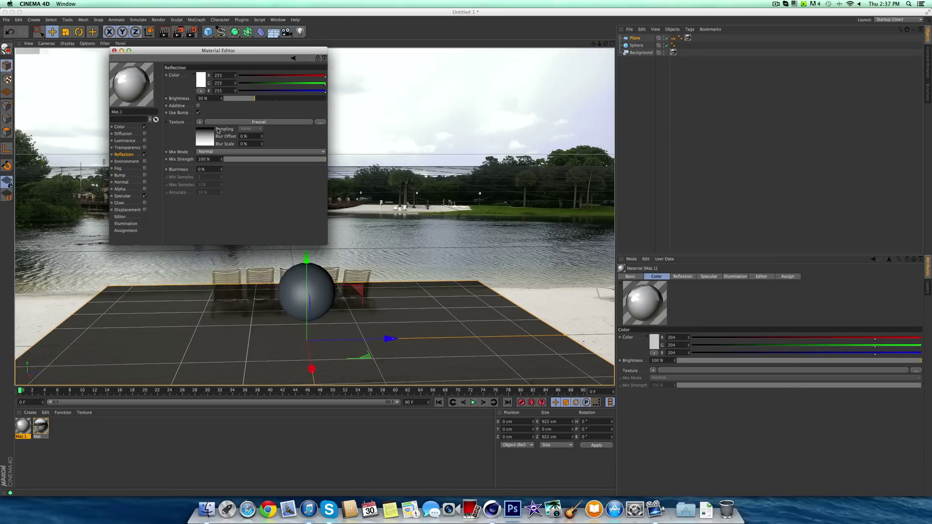
{"action": "double_click", "coordinate": [207, 158]}
{"action": "type", "text": "50"}
{"action": "key", "text": "Return"}
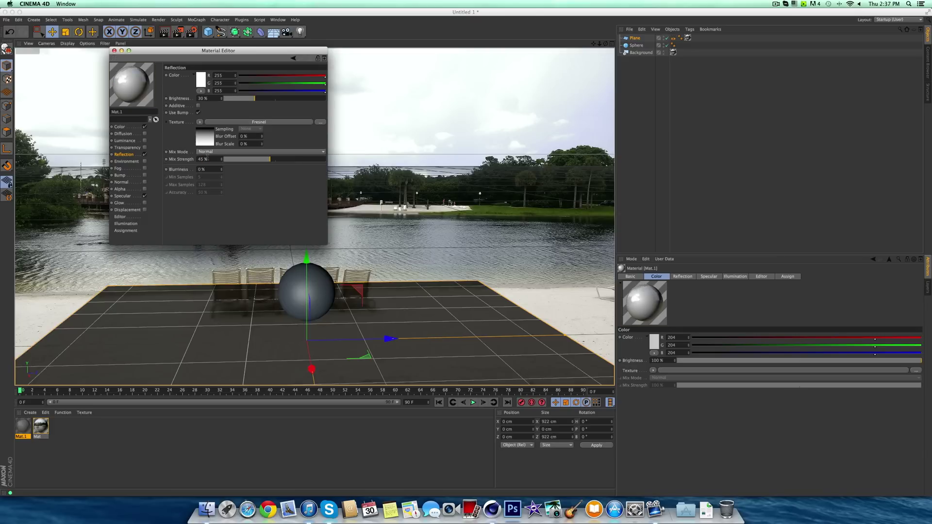
Step: Change Mat.1's base colour to light blue (138, 190, 237)
{"action": "left_click", "coordinate": [126, 127]}
{"action": "left_click", "coordinate": [200, 80]}
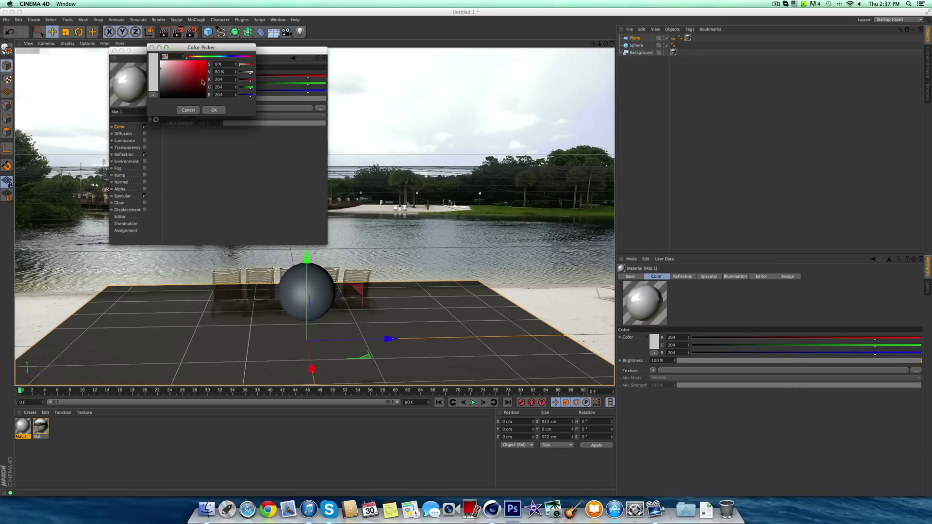
{"action": "left_click", "coordinate": [194, 65]}
{"action": "left_click", "coordinate": [200, 57]}
{"action": "left_click_drag", "start_coordinate": [205, 59], "coordinate": [225, 57]}
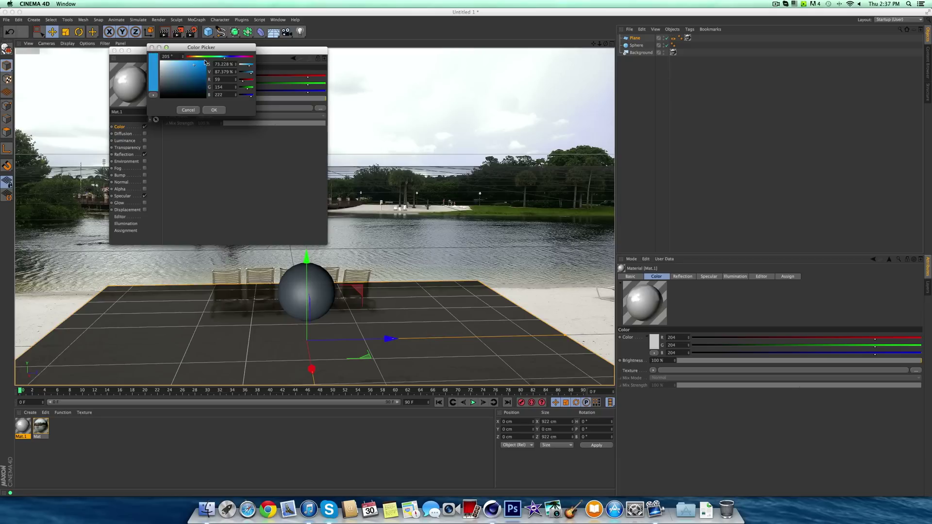
{"action": "left_click", "coordinate": [179, 62]}
{"action": "left_click", "coordinate": [210, 111]}
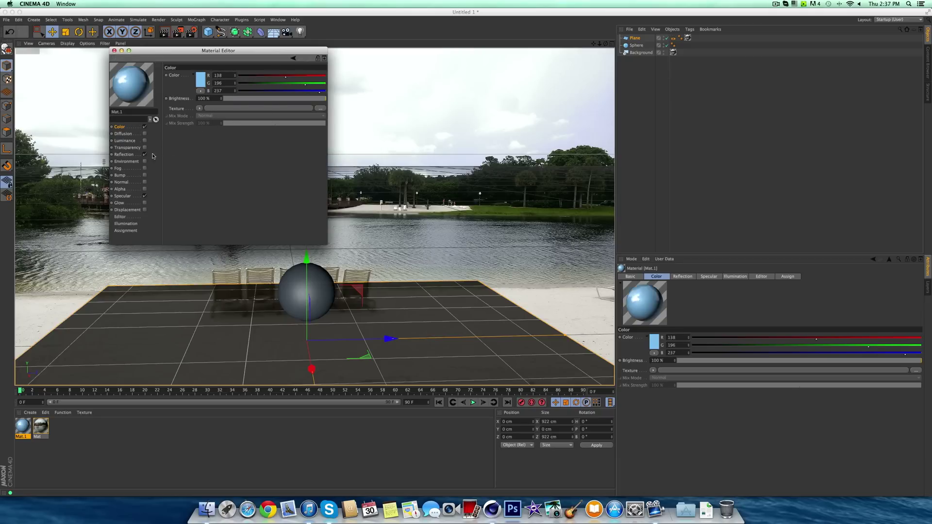
Step: Give Mat.1 a Metal bump at 100% strength and apply it to the sphere
{"action": "left_click", "coordinate": [144, 175]}
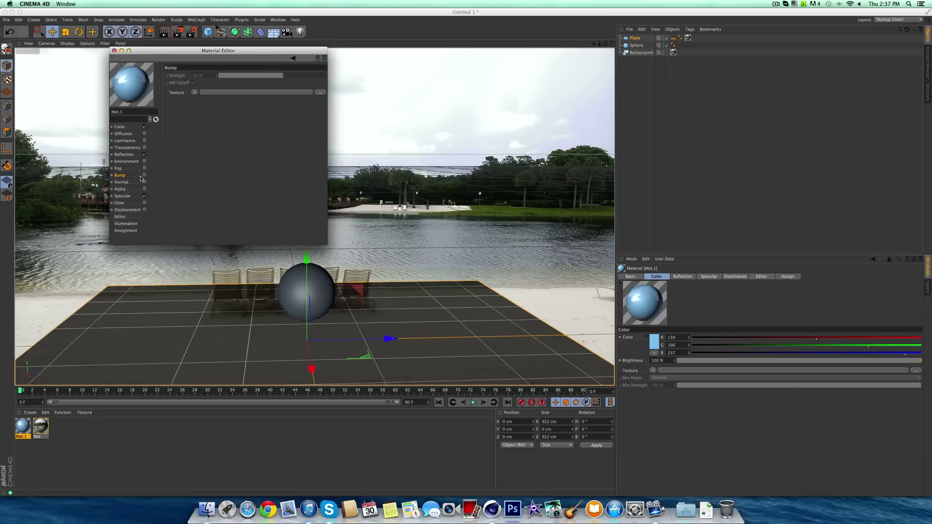
{"action": "left_click", "coordinate": [195, 92]}
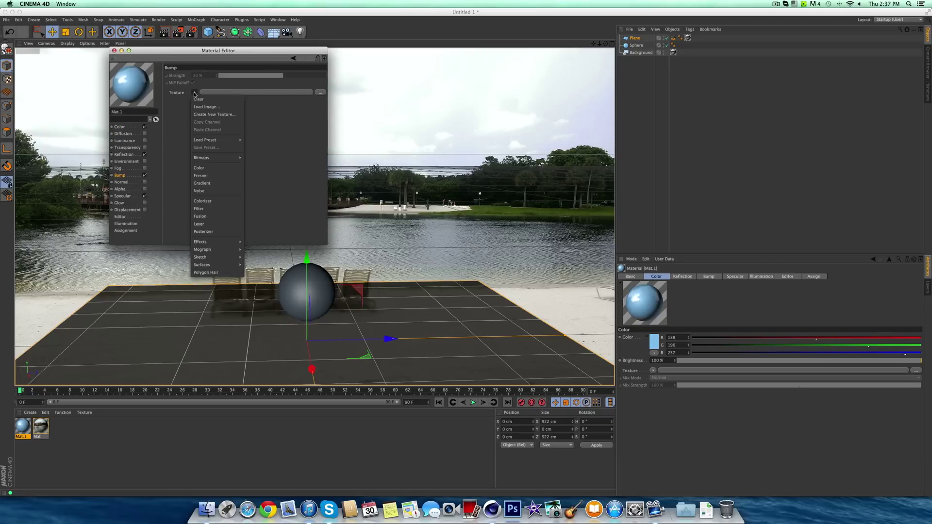
{"action": "mouse_move", "coordinate": [221, 264]}
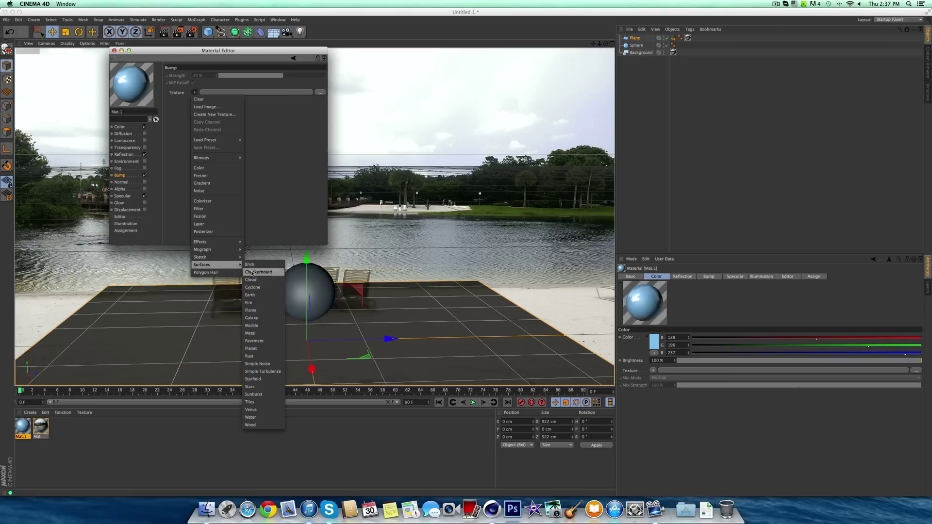
{"action": "left_click", "coordinate": [265, 334]}
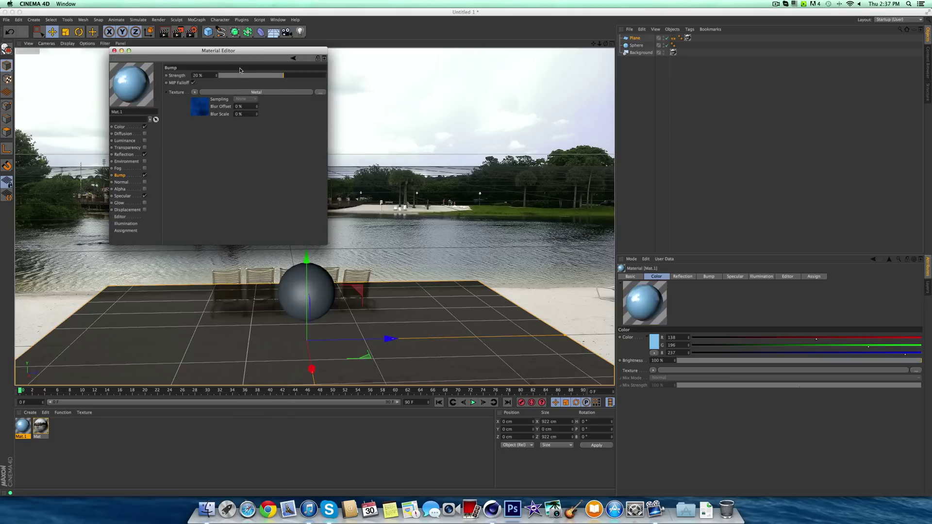
{"action": "left_click_drag", "start_coordinate": [242, 75], "coordinate": [374, 79]}
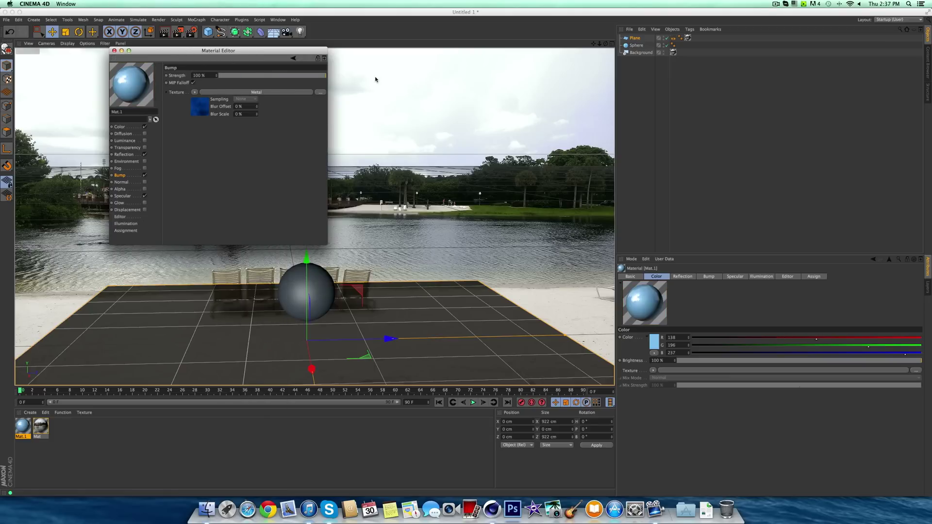
{"action": "left_click", "coordinate": [114, 50]}
{"action": "left_click_drag", "start_coordinate": [22, 426], "coordinate": [306, 294]}
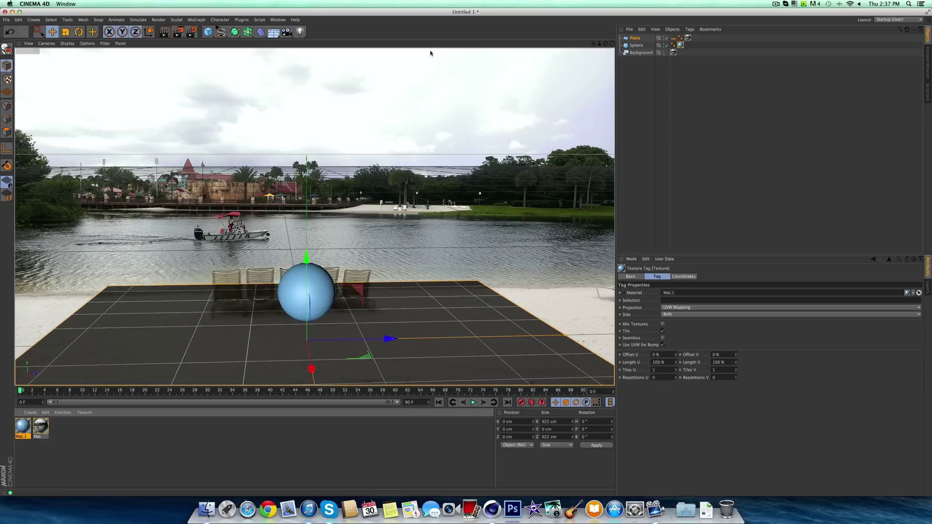
Step: Add a camera with a Protection tag to lock it
{"action": "left_click", "coordinate": [287, 33]}
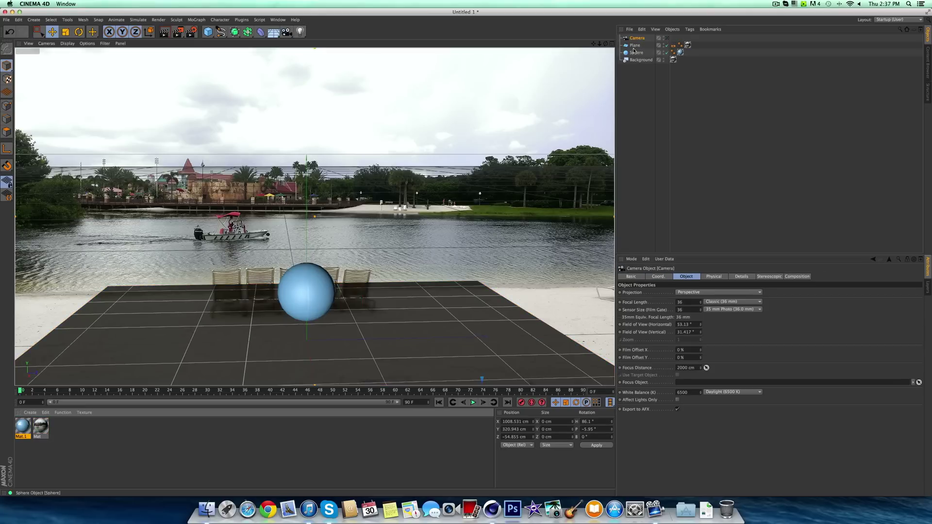
{"action": "right_click", "coordinate": [636, 38]}
{"action": "mouse_move", "coordinate": [663, 43]}
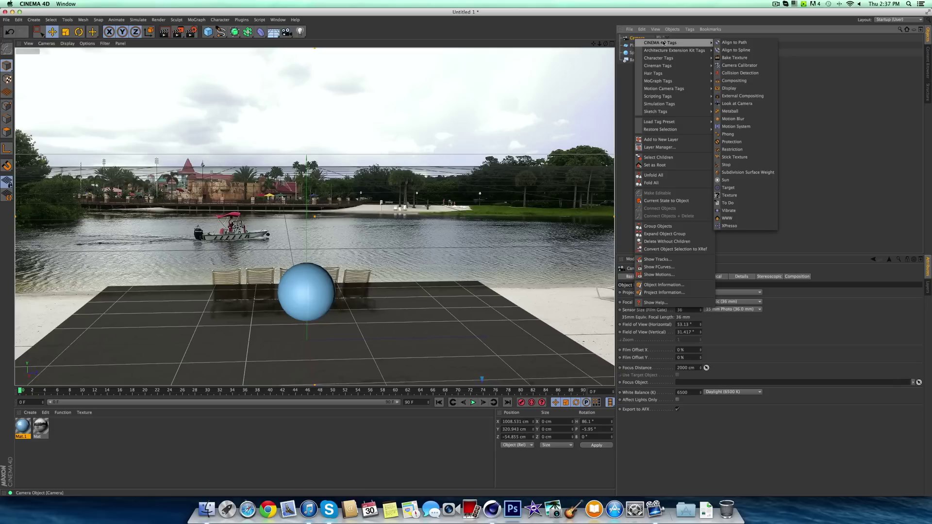
{"action": "left_click", "coordinate": [731, 142]}
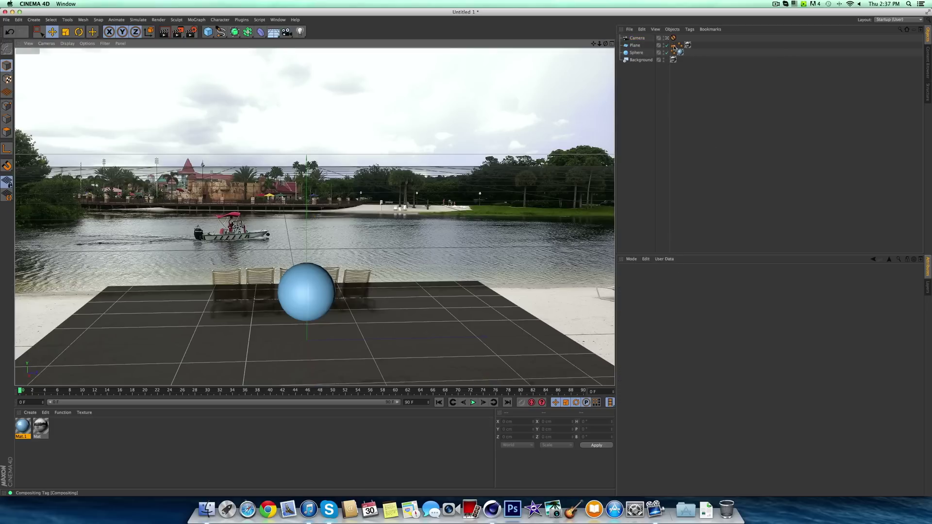
Step: Move the view closer to the sphere and render a preview
{"action": "left_click_drag", "start_coordinate": [598, 43], "coordinate": [592, 53]}
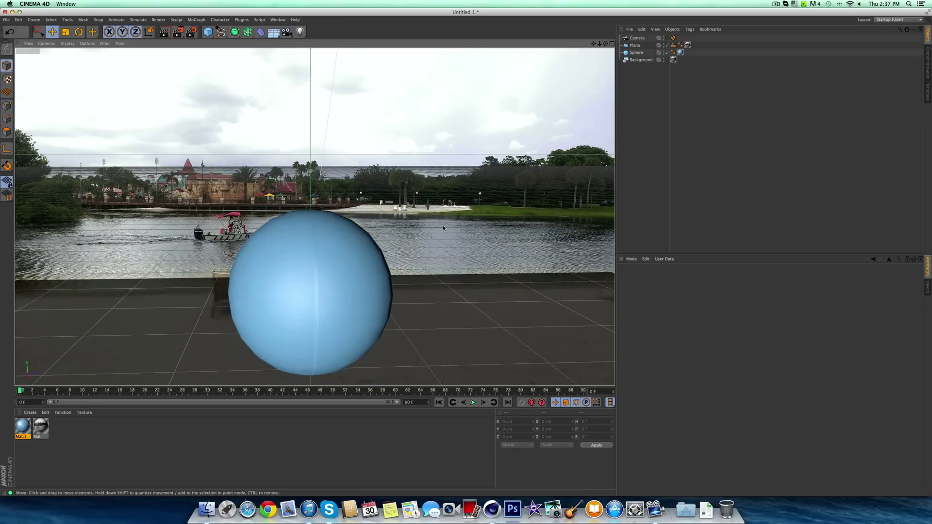
{"action": "left_click", "coordinate": [312, 325]}
{"action": "key", "text": "super+r"}
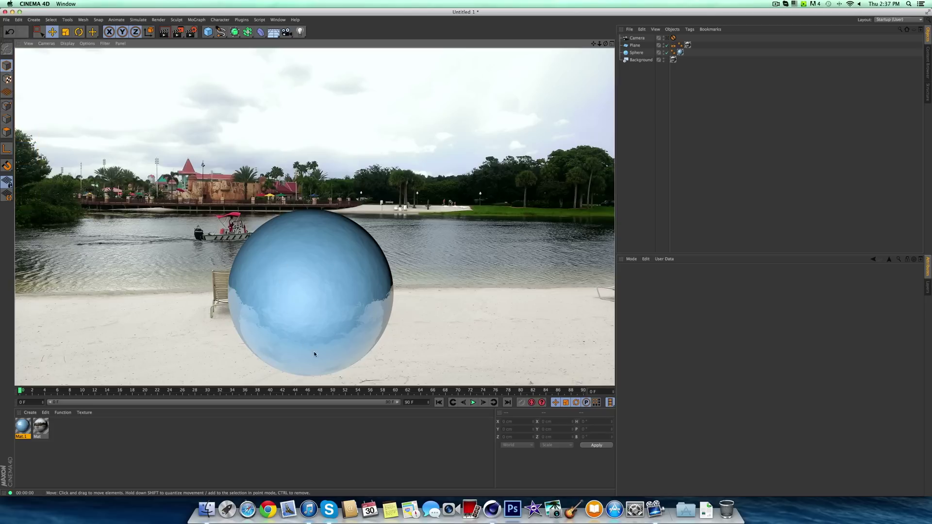
Step: Look through the new camera and render the blue sphere among the beach chairs
{"action": "left_click", "coordinate": [666, 39]}
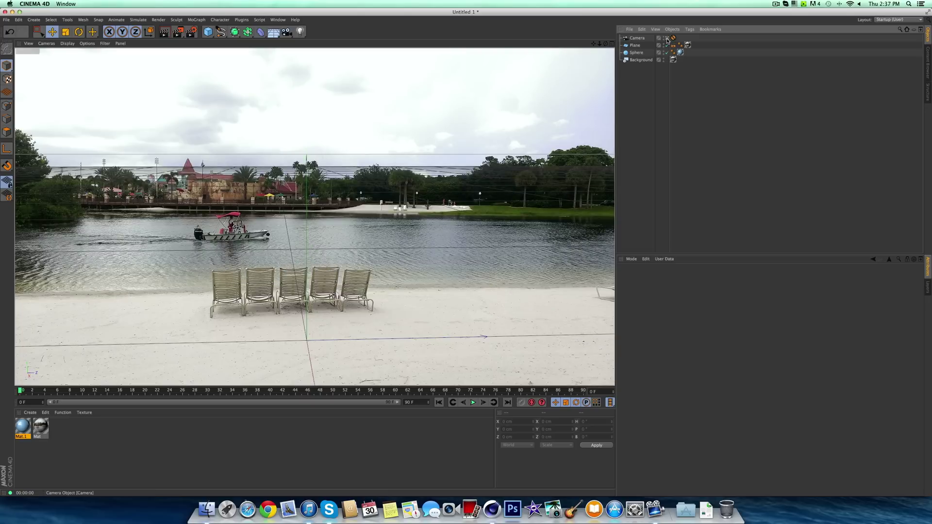
{"action": "key", "text": "ctrl+r"}
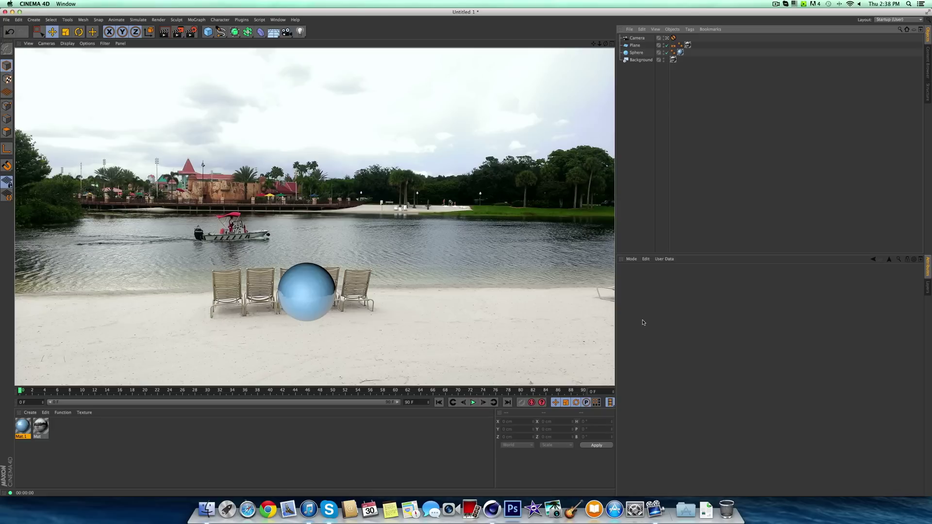
Step: Add a Sky object and apply the photo material Mat to it
{"action": "left_click", "coordinate": [273, 33]}
{"action": "left_click", "coordinate": [298, 54]}
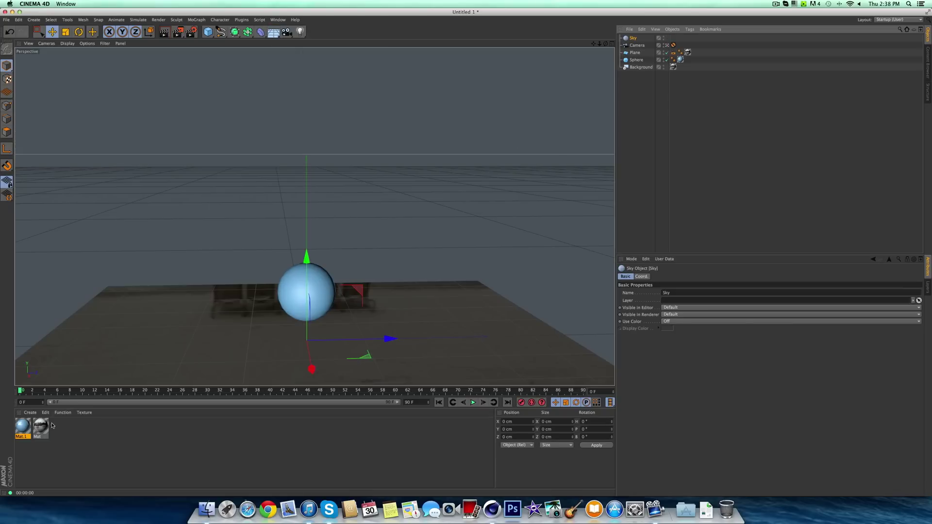
{"action": "left_click_drag", "start_coordinate": [41, 426], "coordinate": [633, 39]}
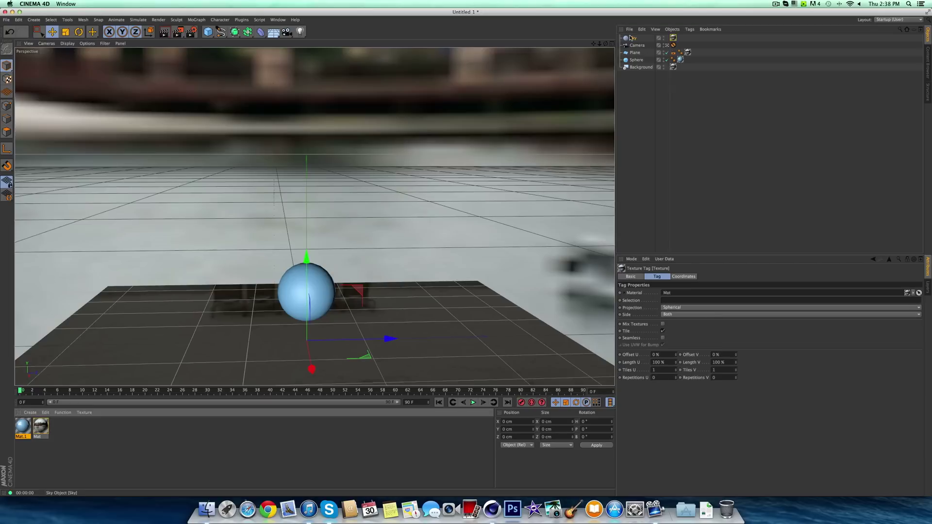
Step: Give the sky a Compositing tag with Seen by Camera off, then re-render the view
{"action": "right_click", "coordinate": [632, 38]}
{"action": "mouse_move", "coordinate": [655, 42]}
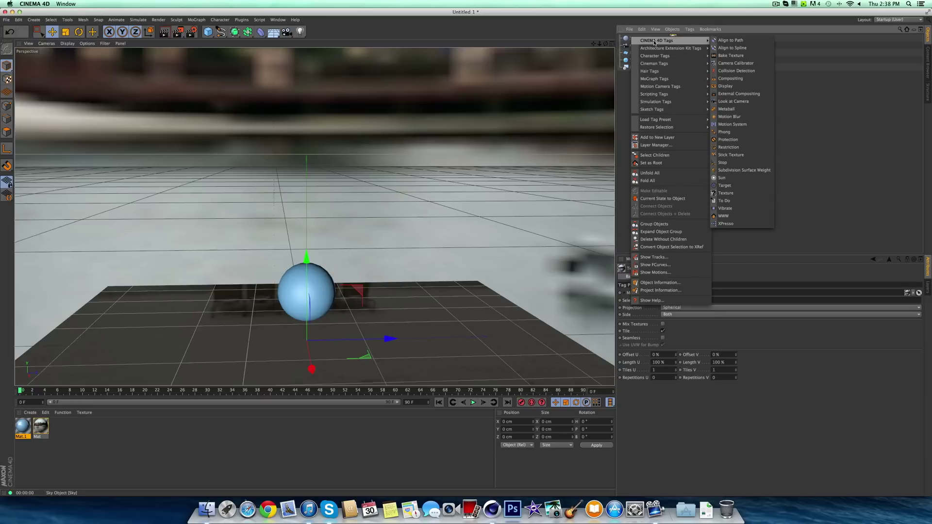
{"action": "left_click", "coordinate": [727, 78]}
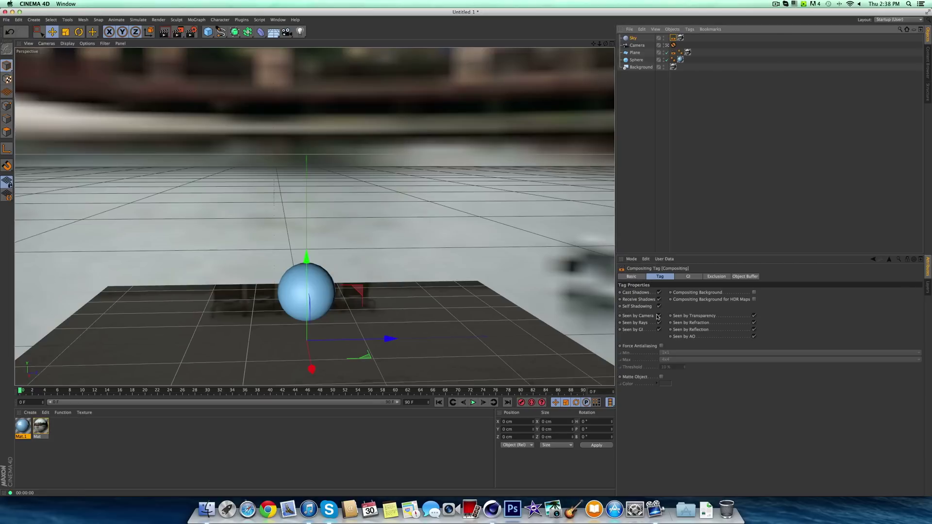
{"action": "left_click", "coordinate": [658, 315]}
{"action": "left_click", "coordinate": [383, 125]}
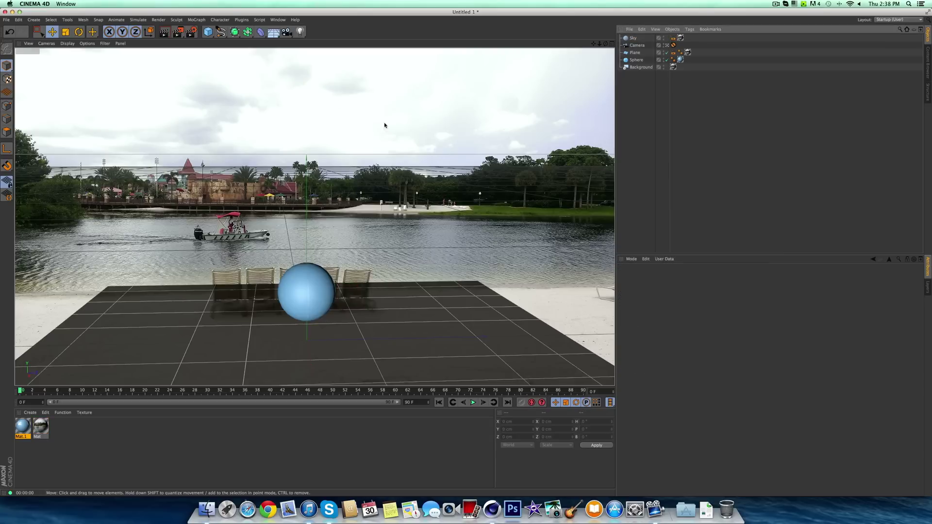
{"action": "left_click", "coordinate": [164, 35]}
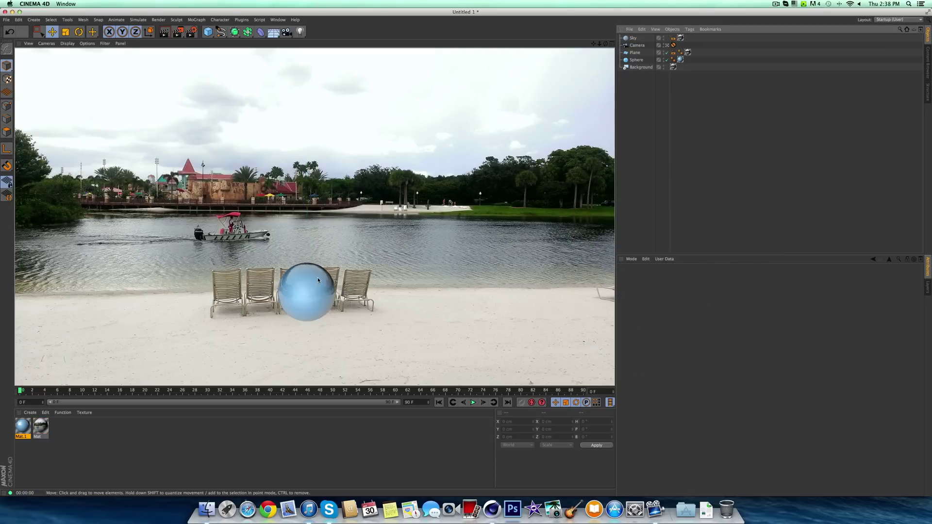
Step: Add Global Illumination with the Exterior - HDR Image preset to the render settings and render
{"action": "left_click", "coordinate": [192, 32]}
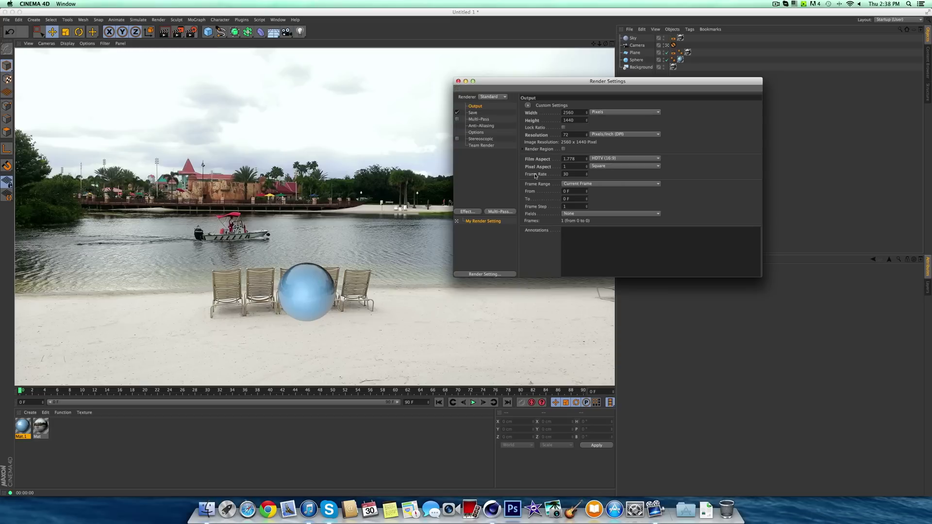
{"action": "left_click", "coordinate": [466, 212]}
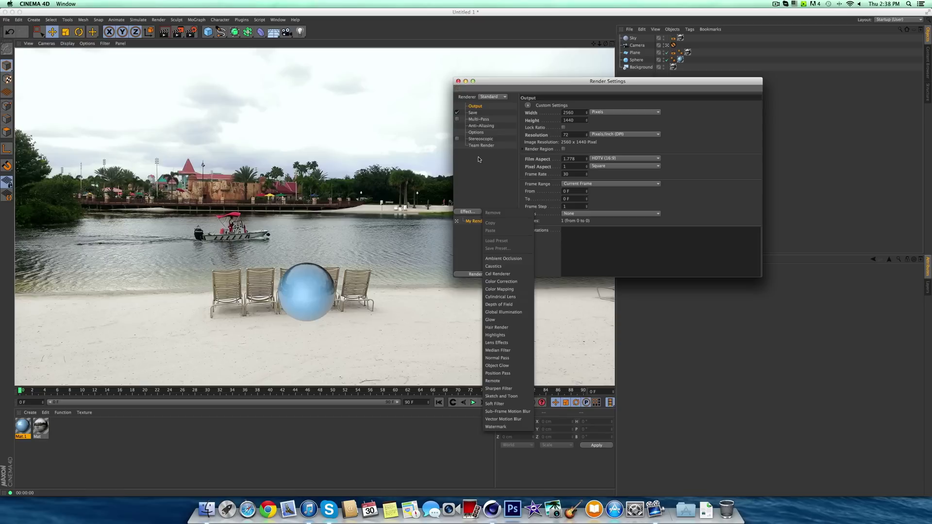
{"action": "left_click", "coordinate": [503, 312]}
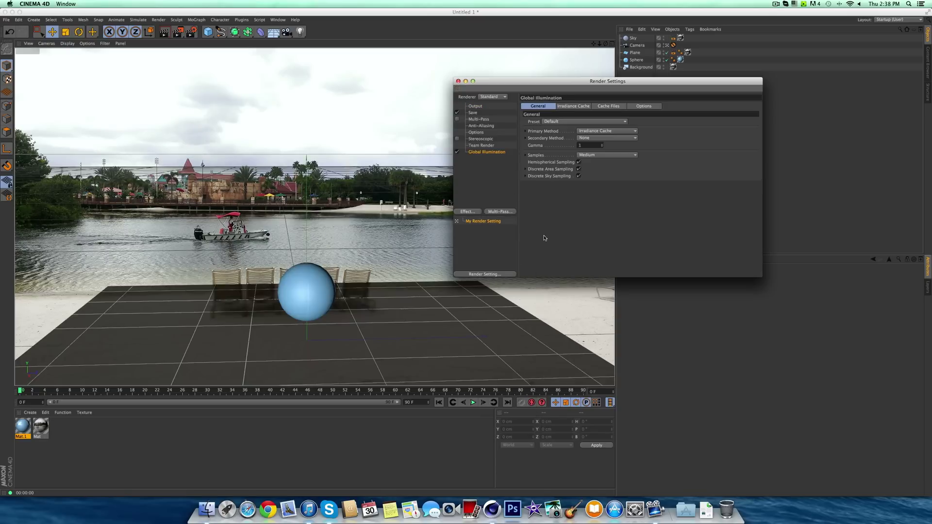
{"action": "left_click", "coordinate": [562, 122]}
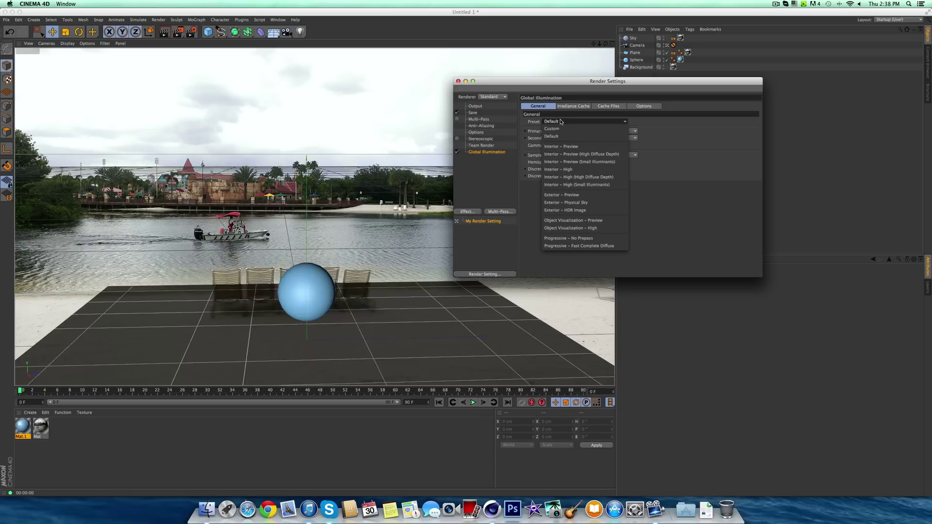
{"action": "left_click", "coordinate": [581, 210]}
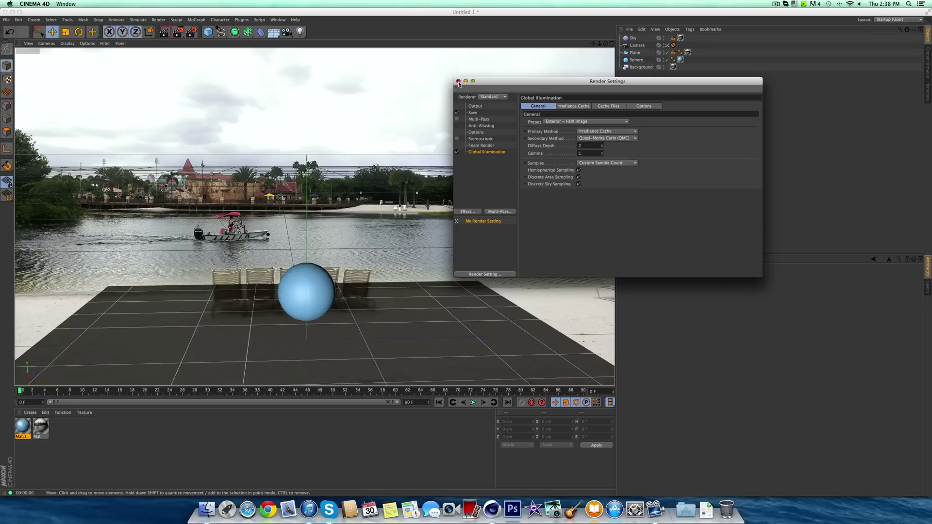
{"action": "left_click", "coordinate": [458, 81]}
{"action": "left_click", "coordinate": [164, 33]}
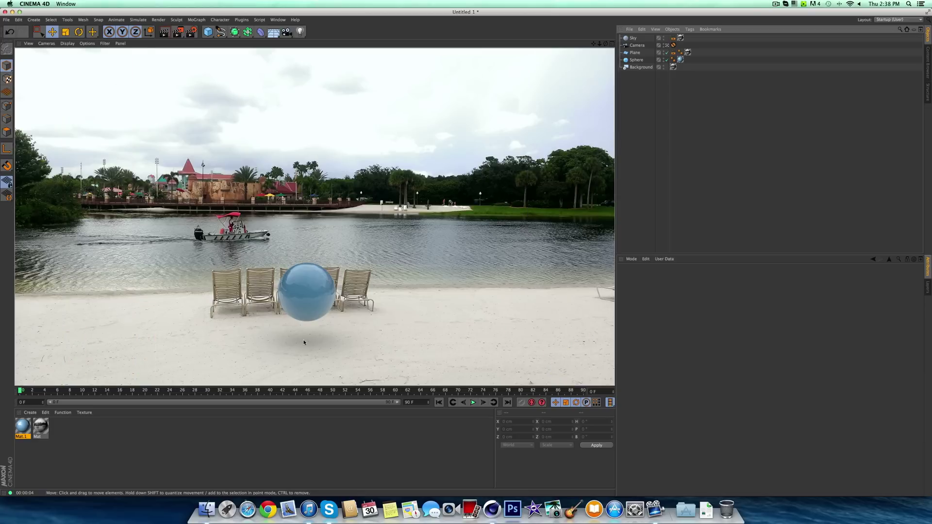
Step: Drop the sphere along Y to about 73 cm and render the view again
{"action": "left_click", "coordinate": [308, 287]}
{"action": "left_click_drag", "start_coordinate": [307, 240], "coordinate": [307, 247]}
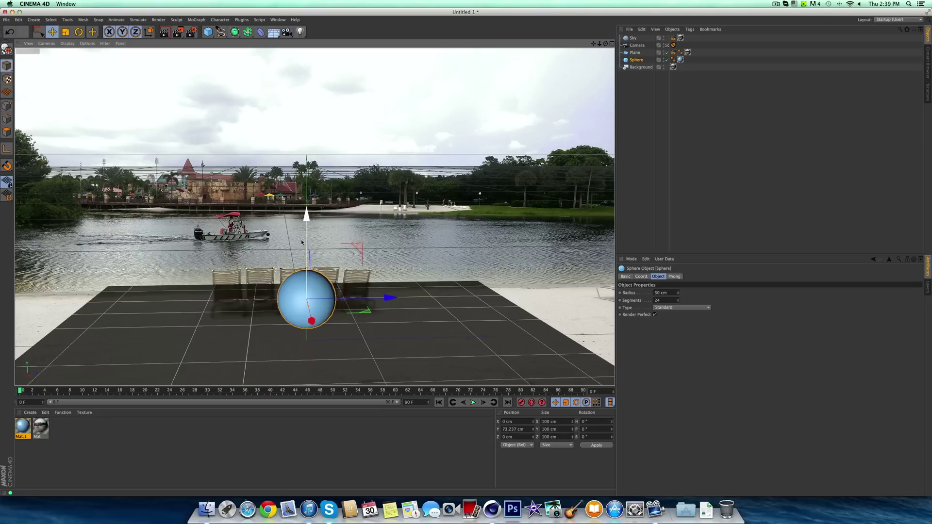
{"action": "left_click", "coordinate": [164, 32]}
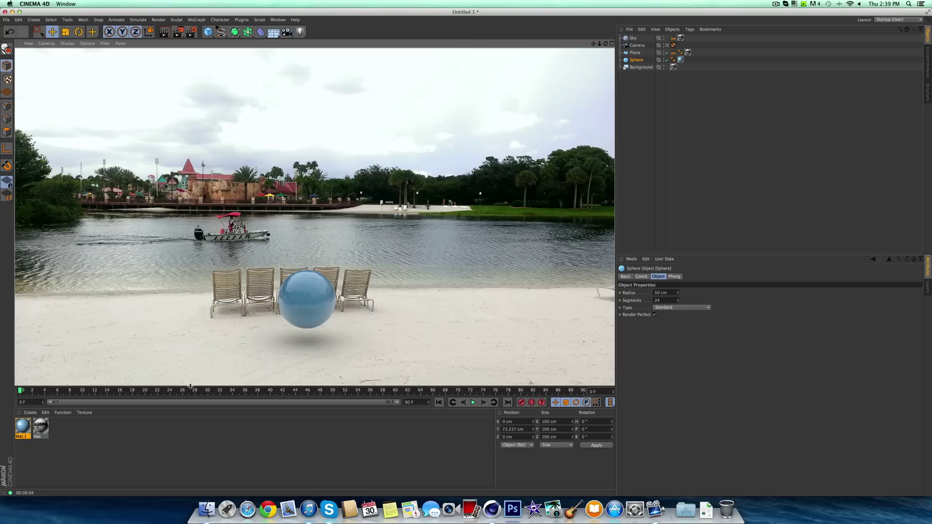
Step: Discard a stray new material and duplicate the photo material Mat
{"action": "left_click", "coordinate": [98, 440]}
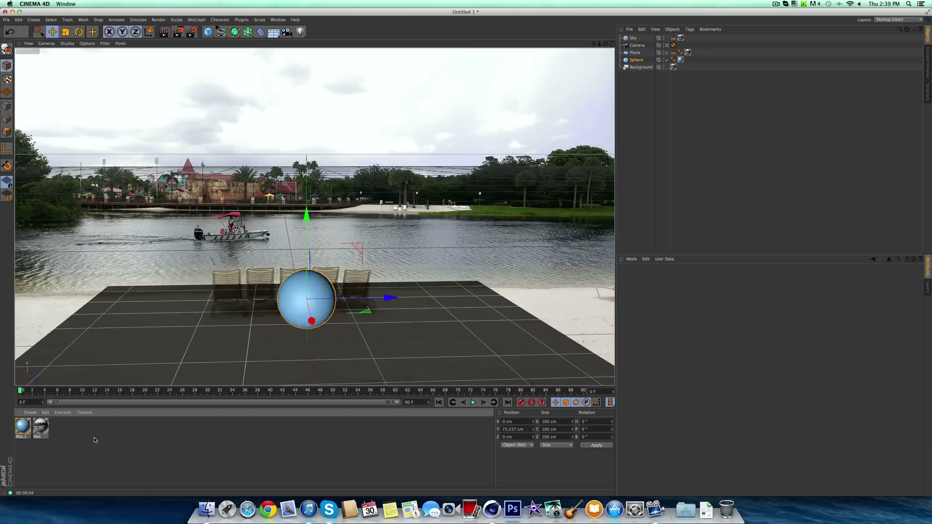
{"action": "double_click", "coordinate": [69, 430]}
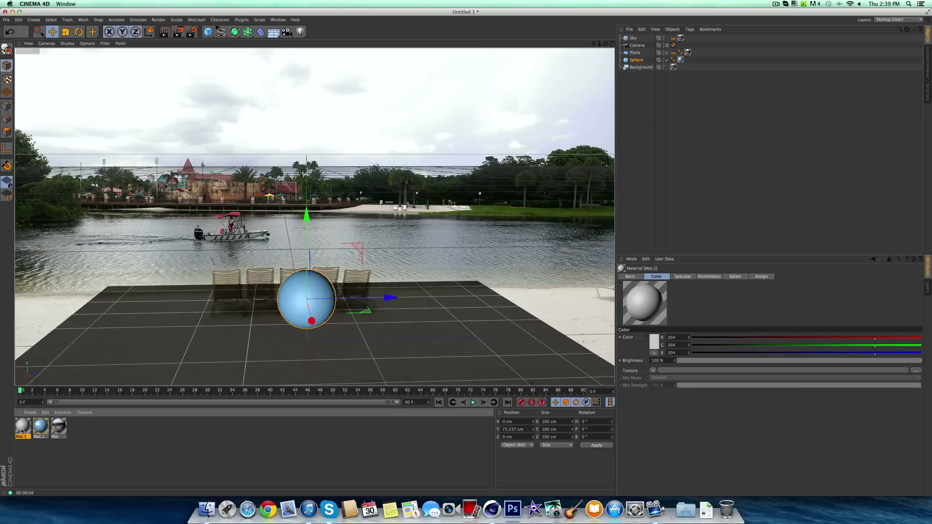
{"action": "key", "text": "Delete"}
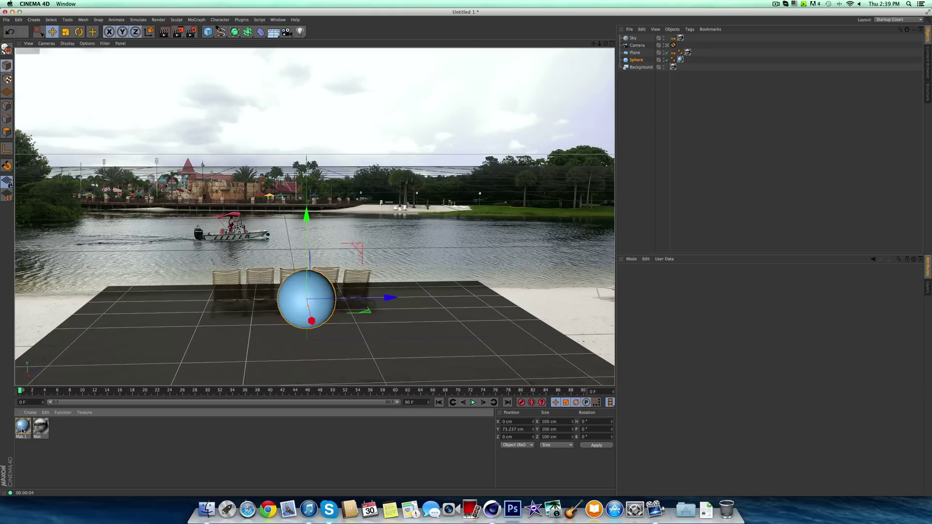
{"action": "left_click", "coordinate": [46, 429]}
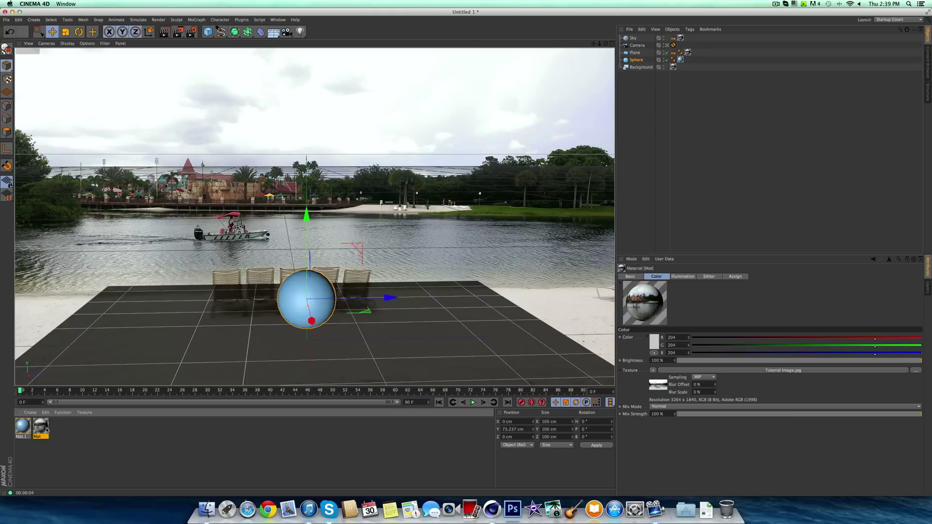
{"action": "key", "text": "super+v"}
{"action": "double_click", "coordinate": [24, 427]}
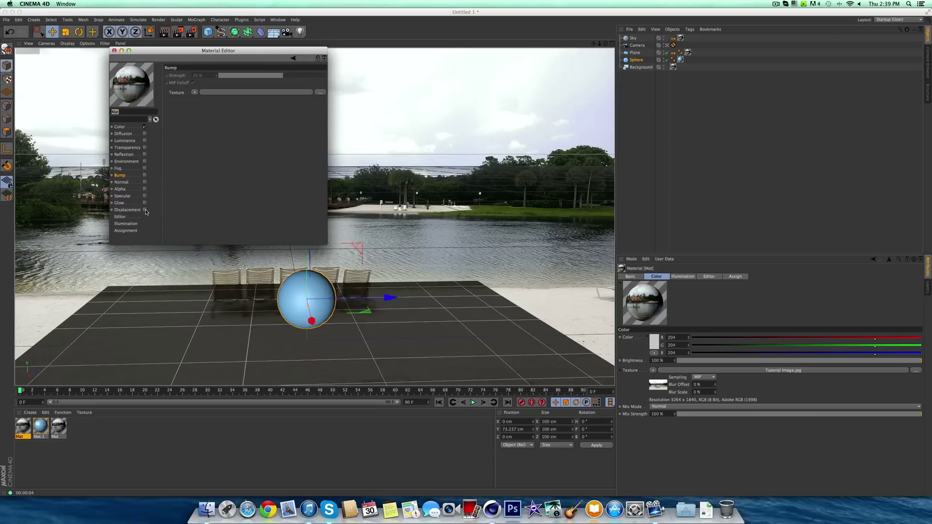
Step: Put the Tutorial Image.jpg colour texture into the copy's Displacement, apply it to Plane, and render
{"action": "left_click", "coordinate": [144, 209]}
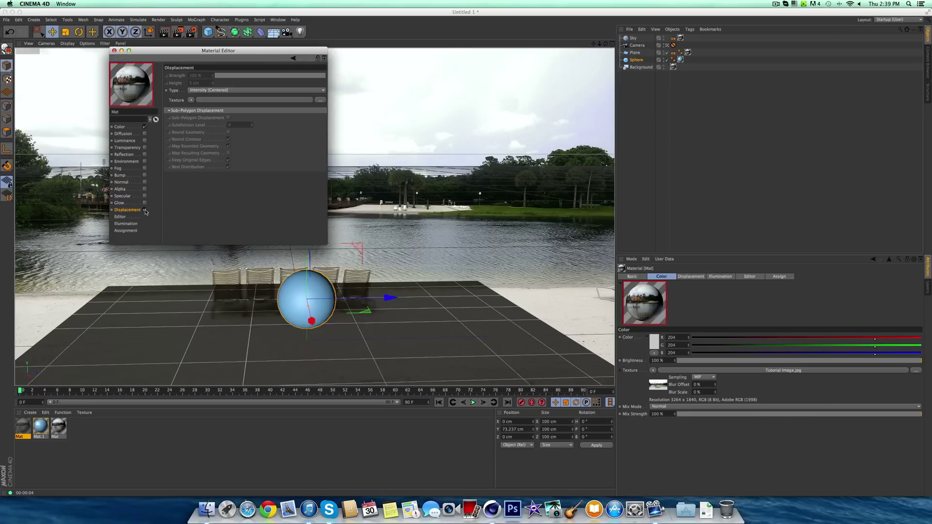
{"action": "left_click", "coordinate": [142, 127]}
{"action": "left_click", "coordinate": [200, 108]}
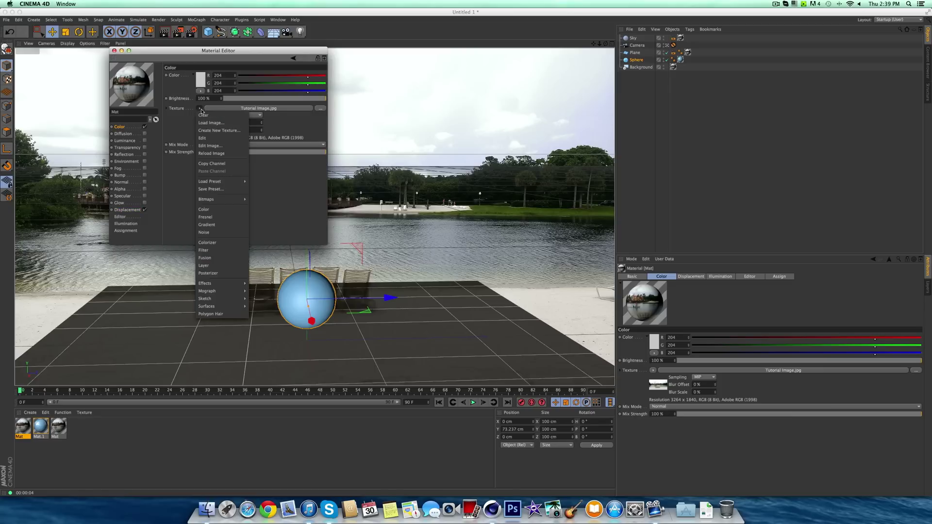
{"action": "left_click", "coordinate": [209, 163]}
{"action": "left_click", "coordinate": [134, 210]}
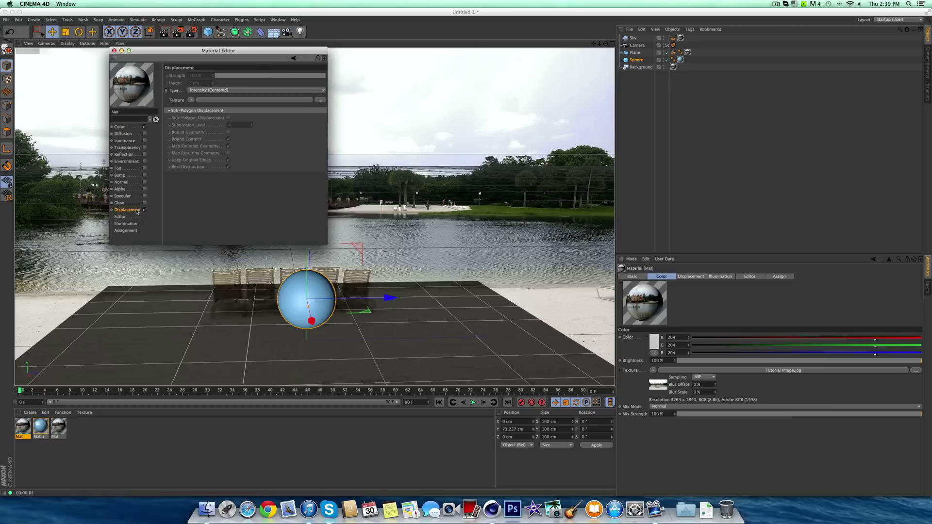
{"action": "left_click", "coordinate": [192, 100]}
{"action": "left_click", "coordinate": [214, 139]}
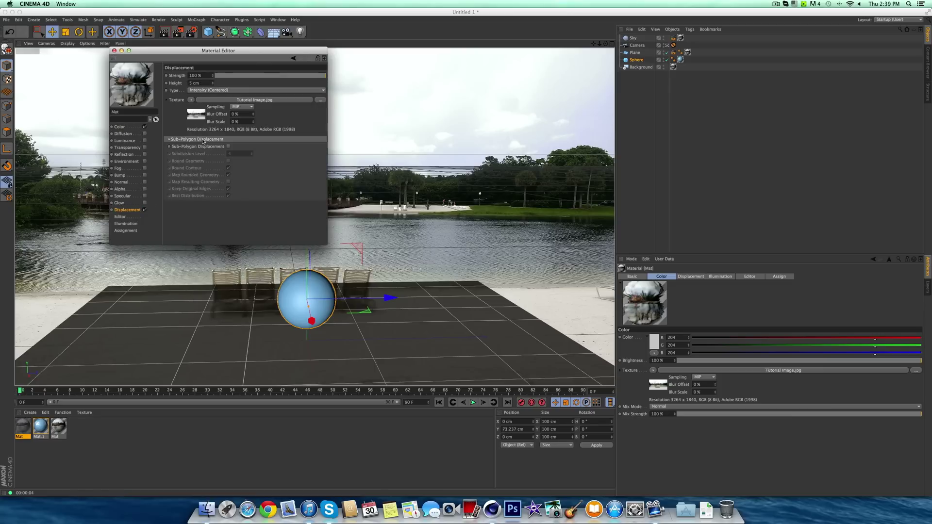
{"action": "left_click", "coordinate": [114, 50]}
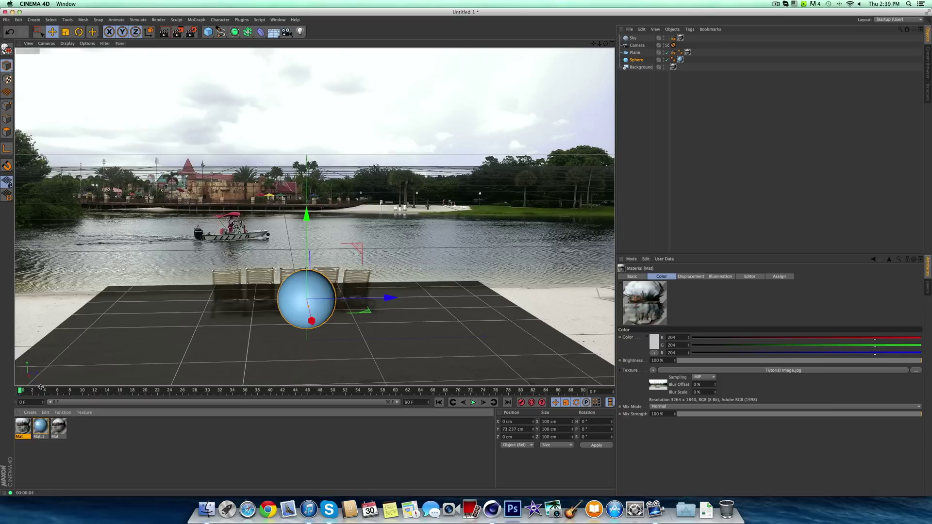
{"action": "left_click_drag", "start_coordinate": [25, 427], "coordinate": [689, 54]}
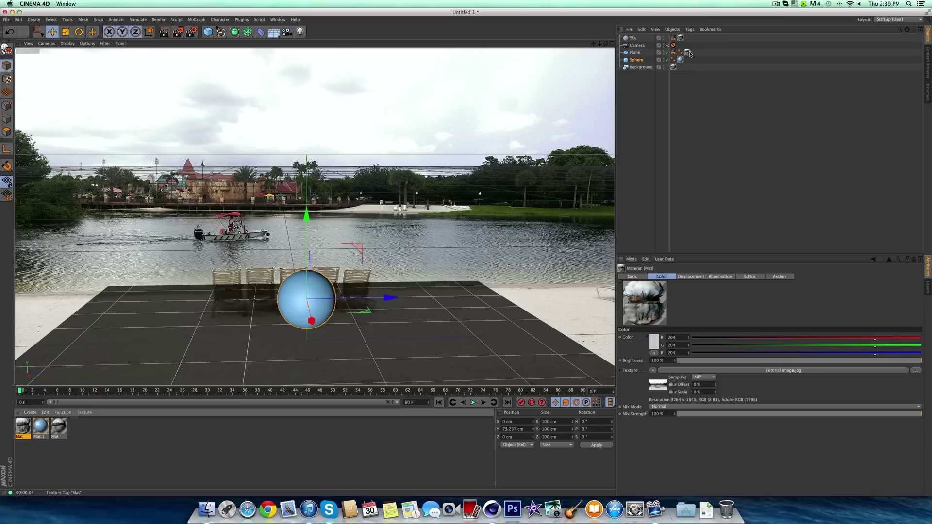
{"action": "left_click", "coordinate": [177, 32]}
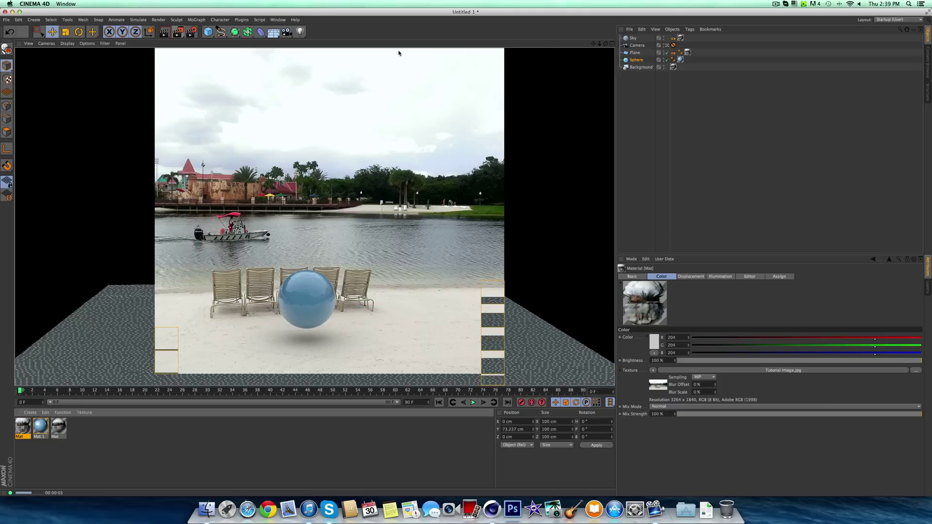
Step: Subdivide Plane to 182 by 212 segments, set Mat's displacement height to 20 cm, and render
{"action": "left_click", "coordinate": [634, 53]}
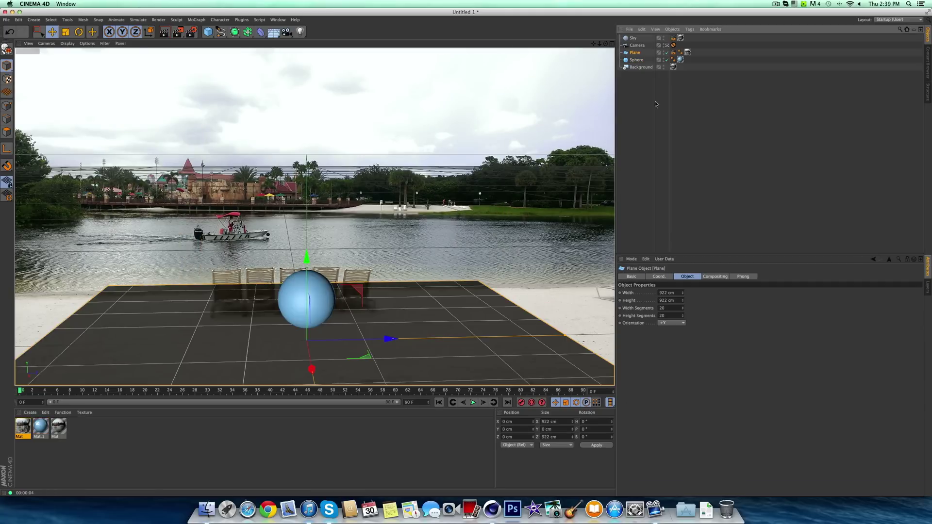
{"action": "left_click_drag", "start_coordinate": [684, 309], "coordinate": [682, 316]}
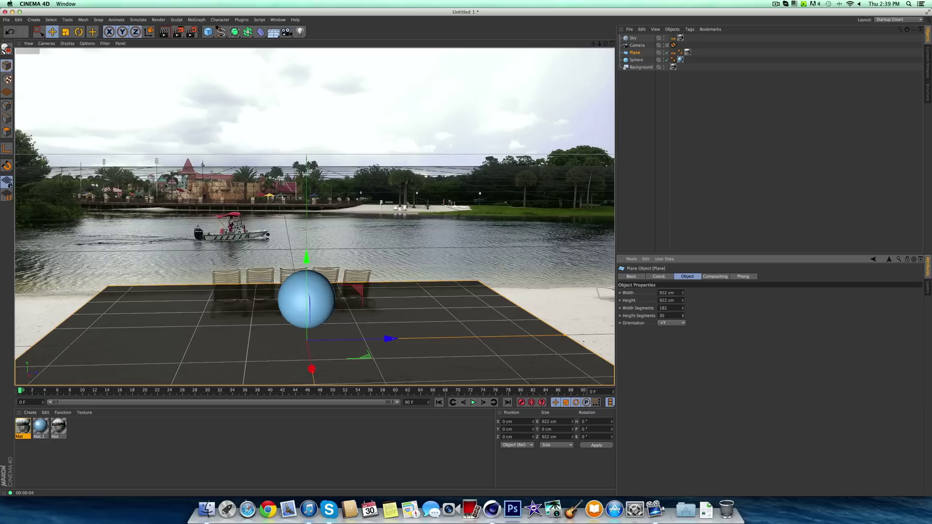
{"action": "double_click", "coordinate": [23, 427]}
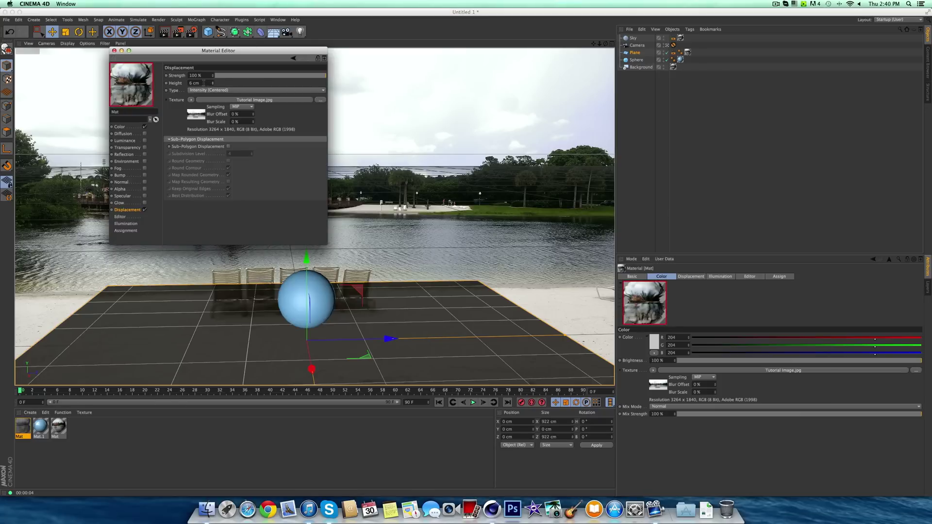
{"action": "left_click", "coordinate": [204, 83]}
{"action": "type", "text": "20"}
{"action": "key", "text": "Return"}
{"action": "key", "text": "super+r"}
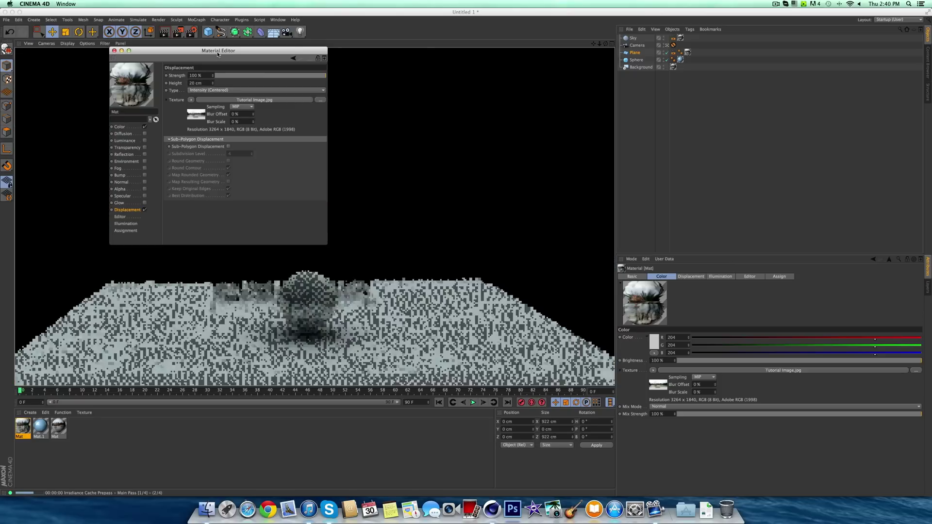
{"action": "left_click_drag", "start_coordinate": [218, 55], "coordinate": [682, 77]}
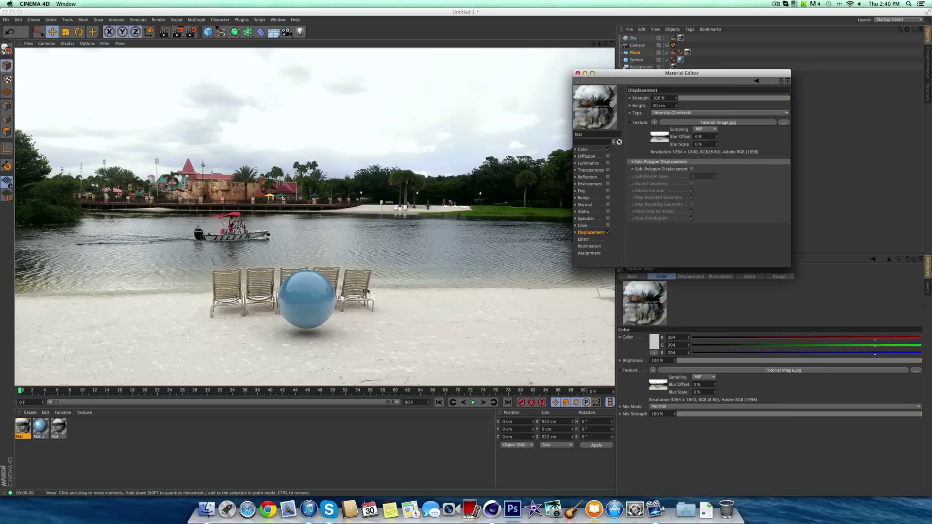
{"action": "left_click", "coordinate": [577, 73]}
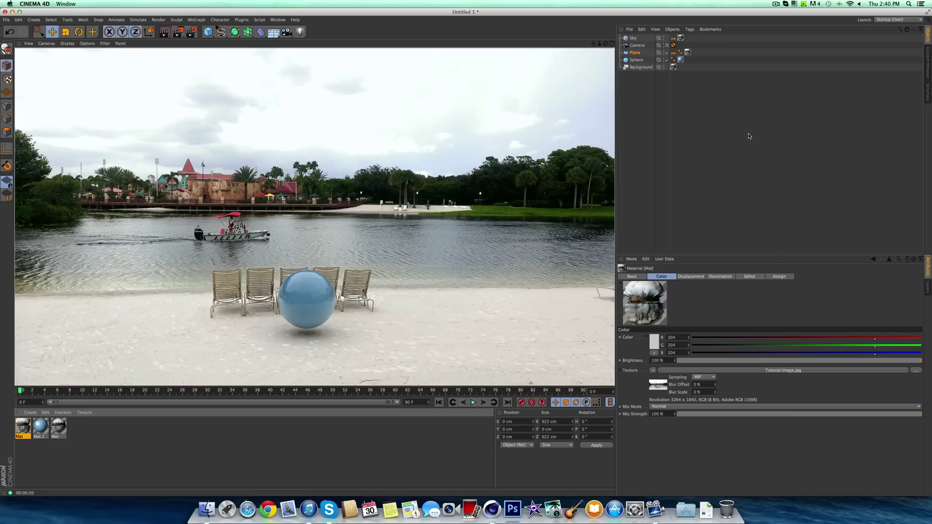